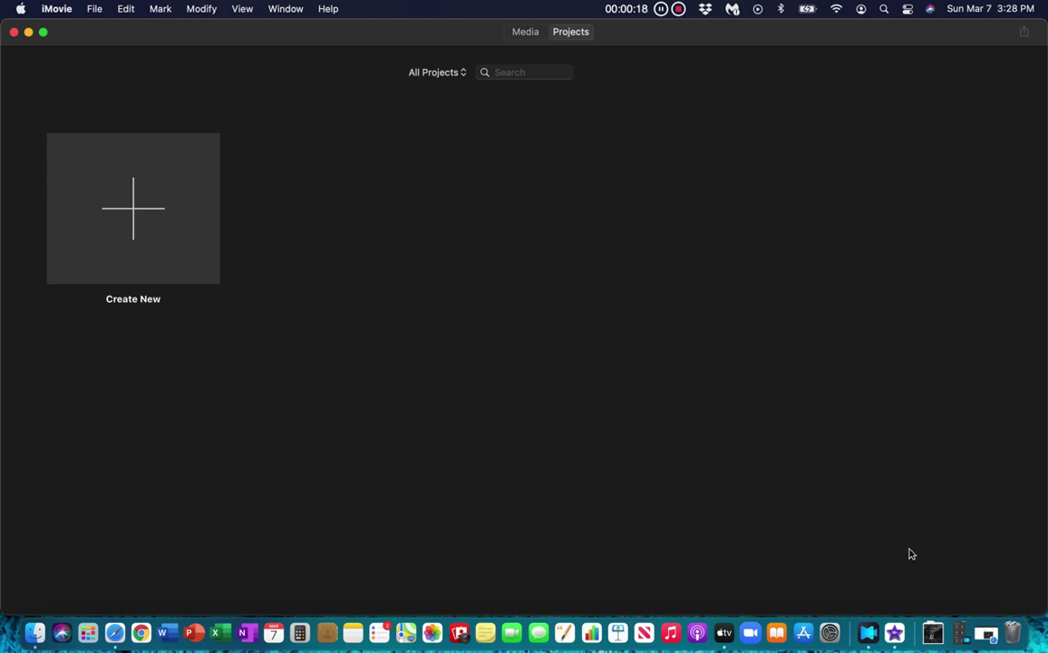
Bring Safari forward, open YouTube in a new tab, and bring up its account menu.
click(114, 634)
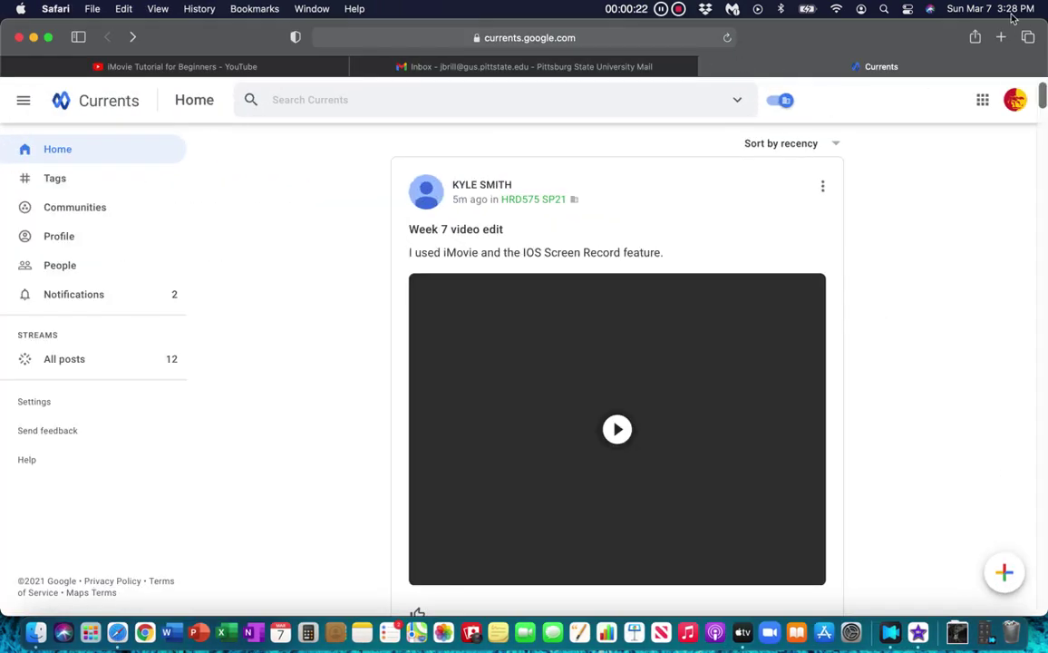
click(1001, 37)
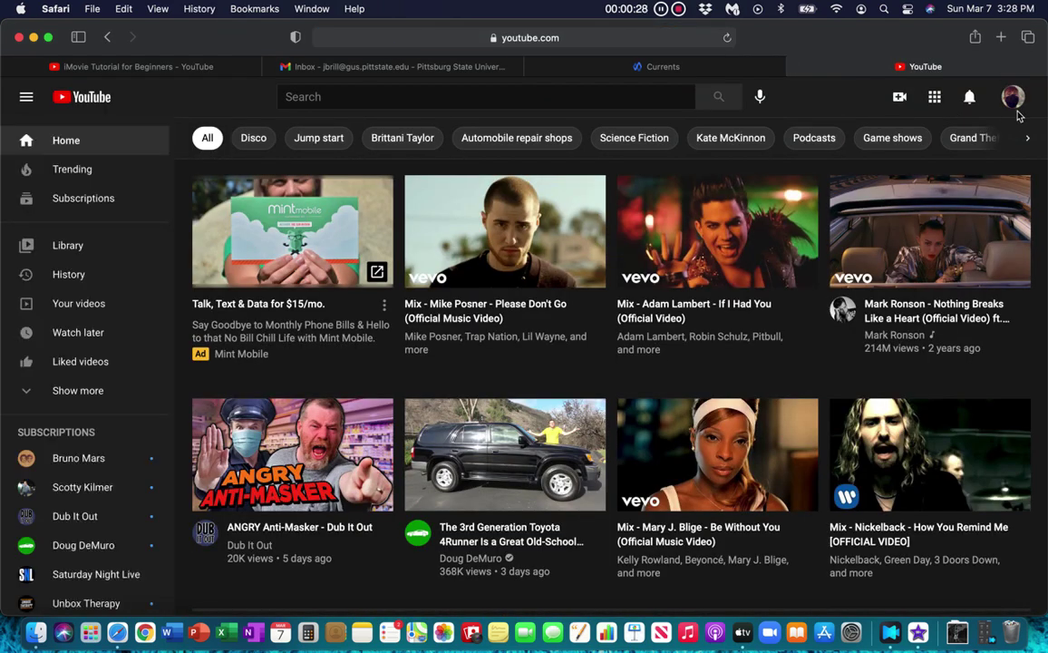
click(1013, 96)
View your YouTube channel's uploads, then return to iMovie's project browser.
click(842, 178)
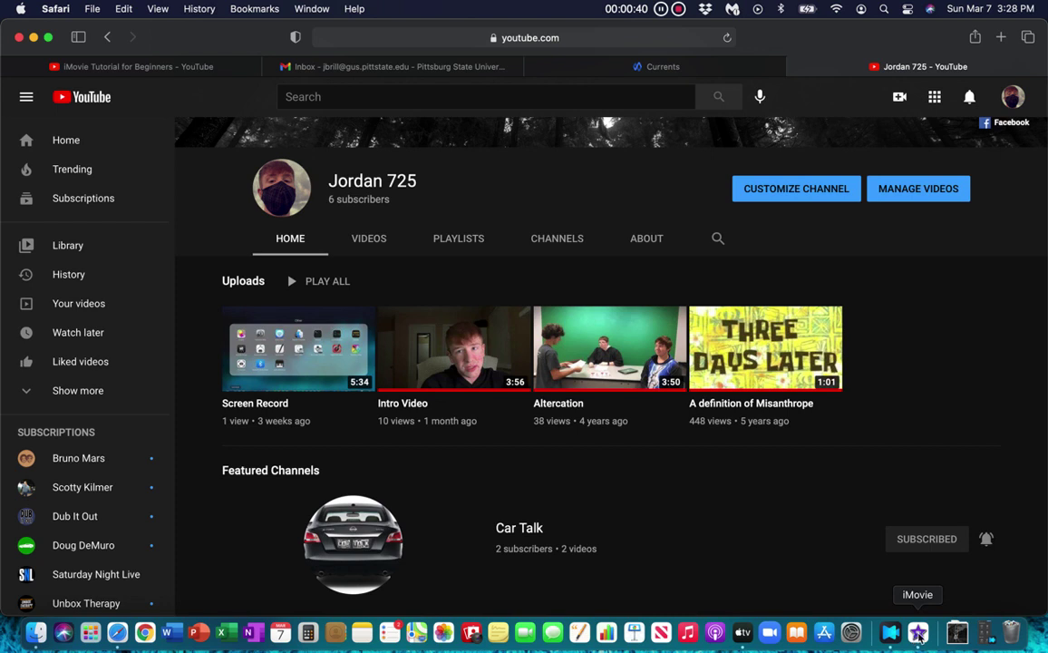
click(919, 634)
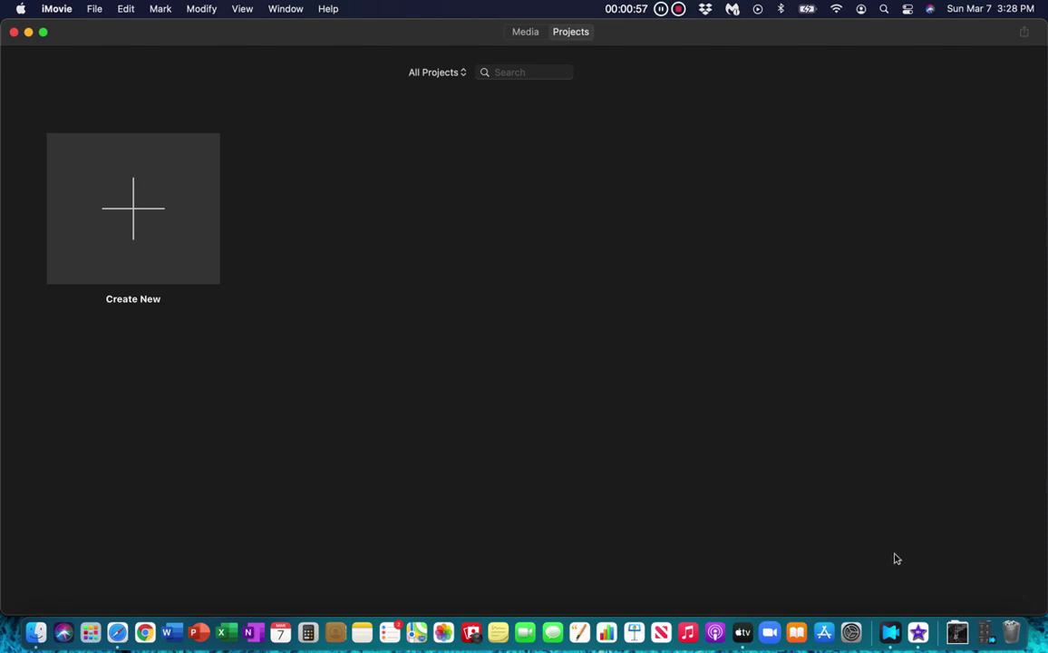
click(89, 632)
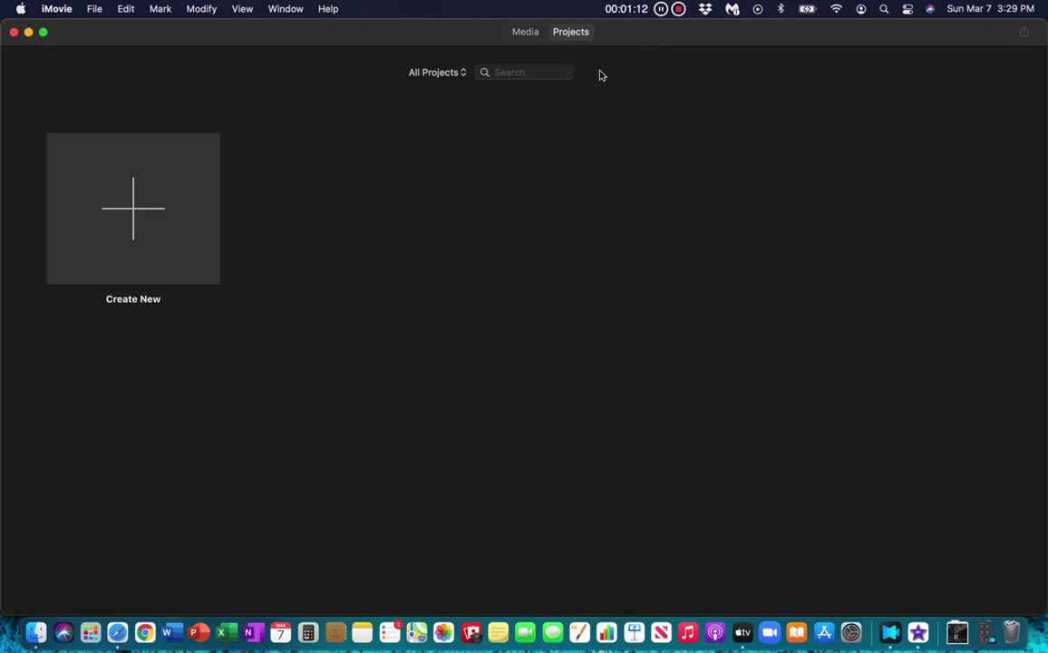
Create a new movie project, My Movie, and show its empty media and timeline.
click(130, 195)
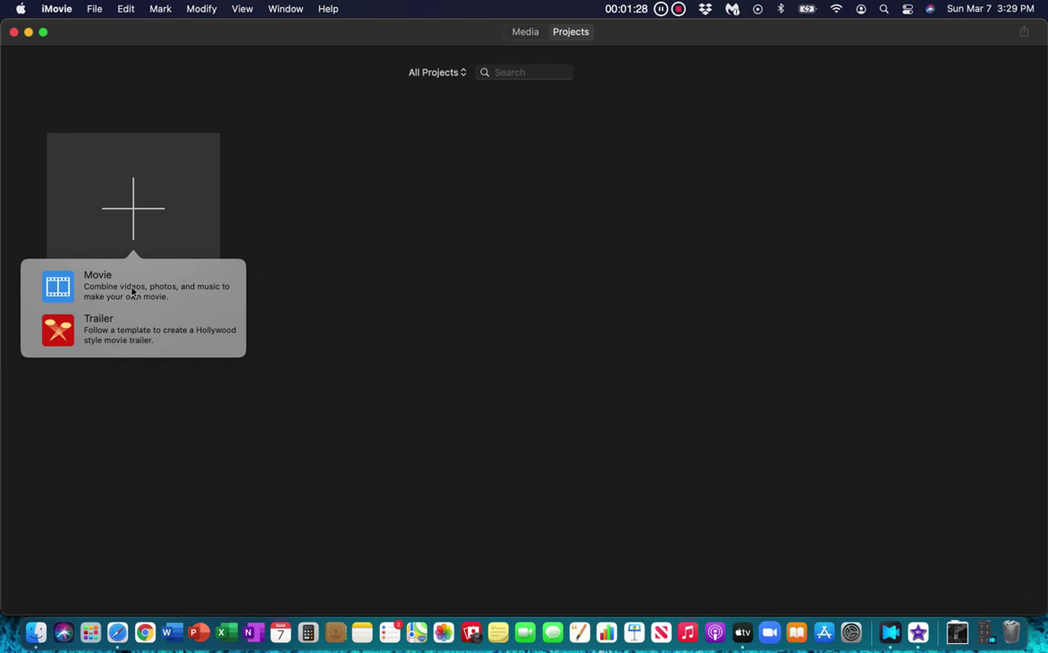
click(132, 288)
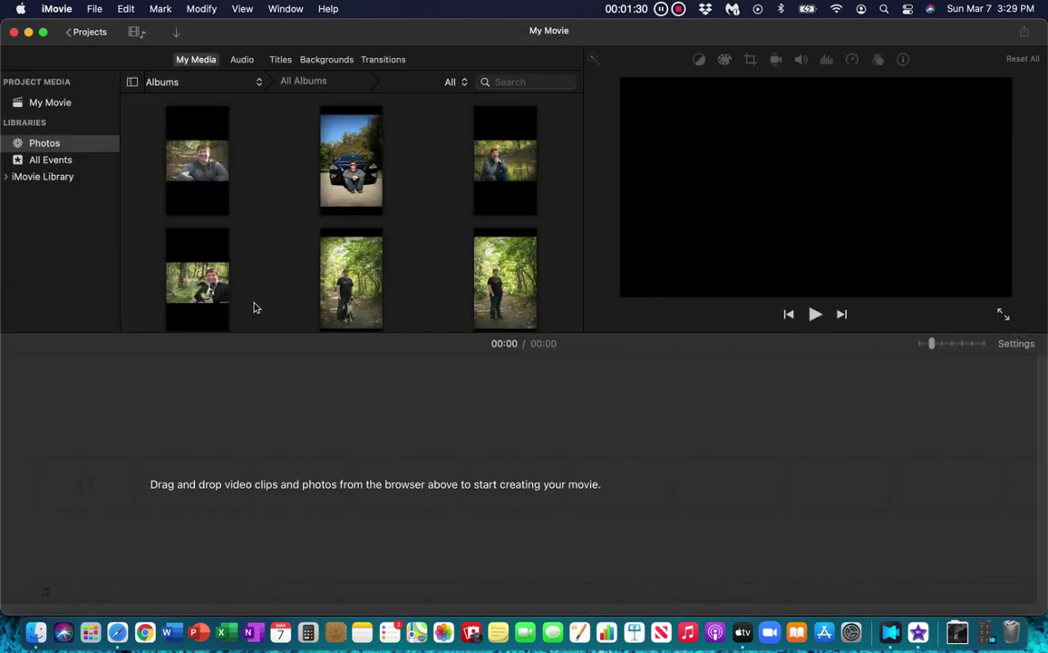
click(54, 104)
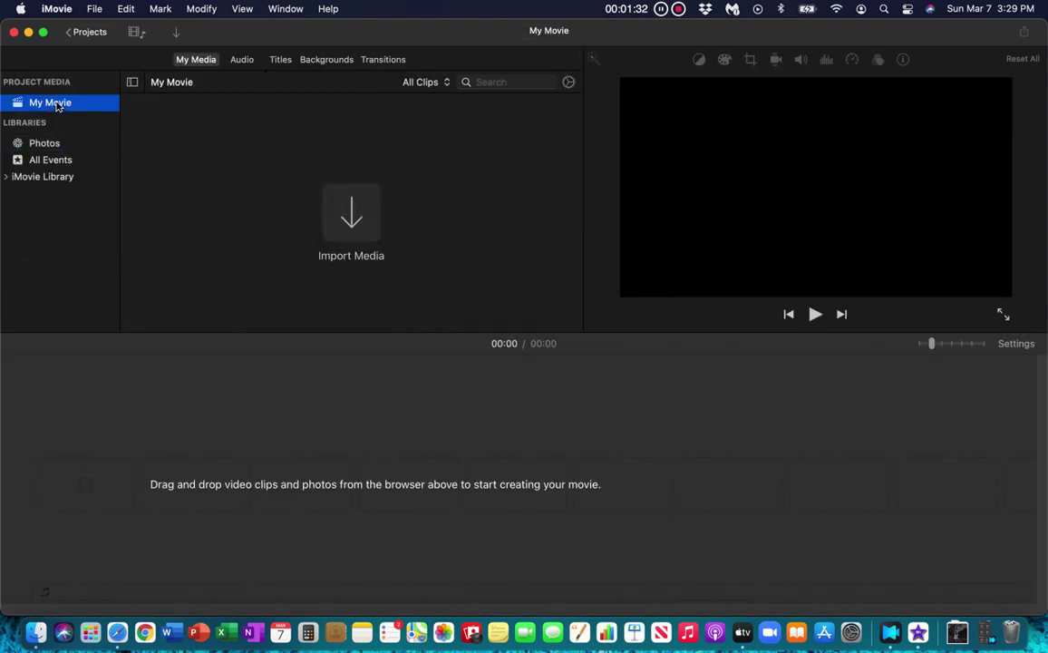
click(137, 388)
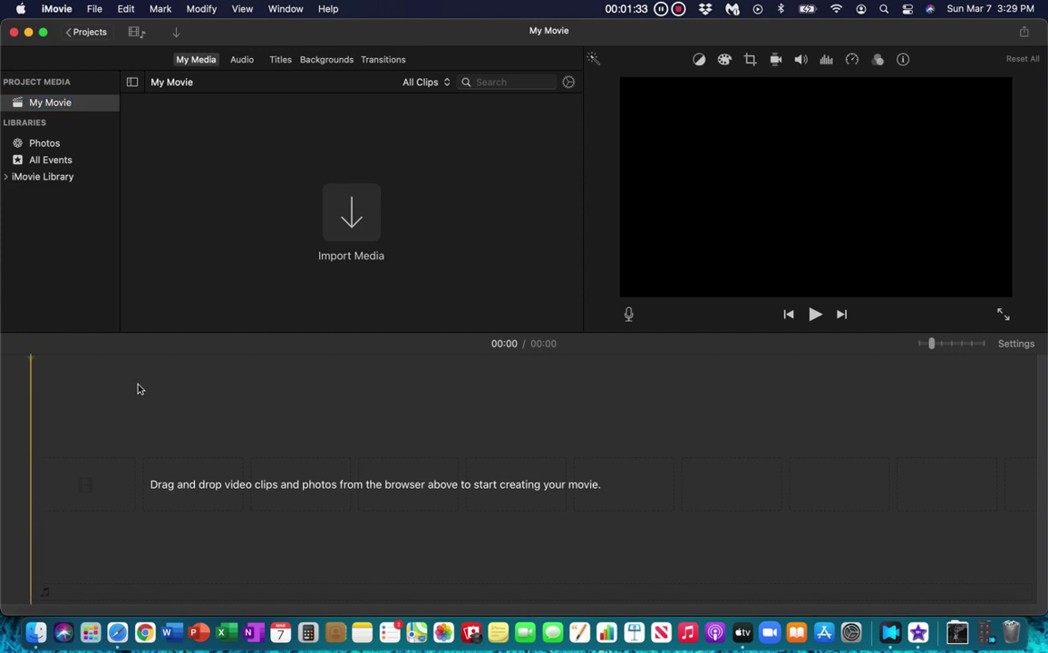
Preview IMG_1308.MOV from Finder Recents and import it into My Media.
click(34, 634)
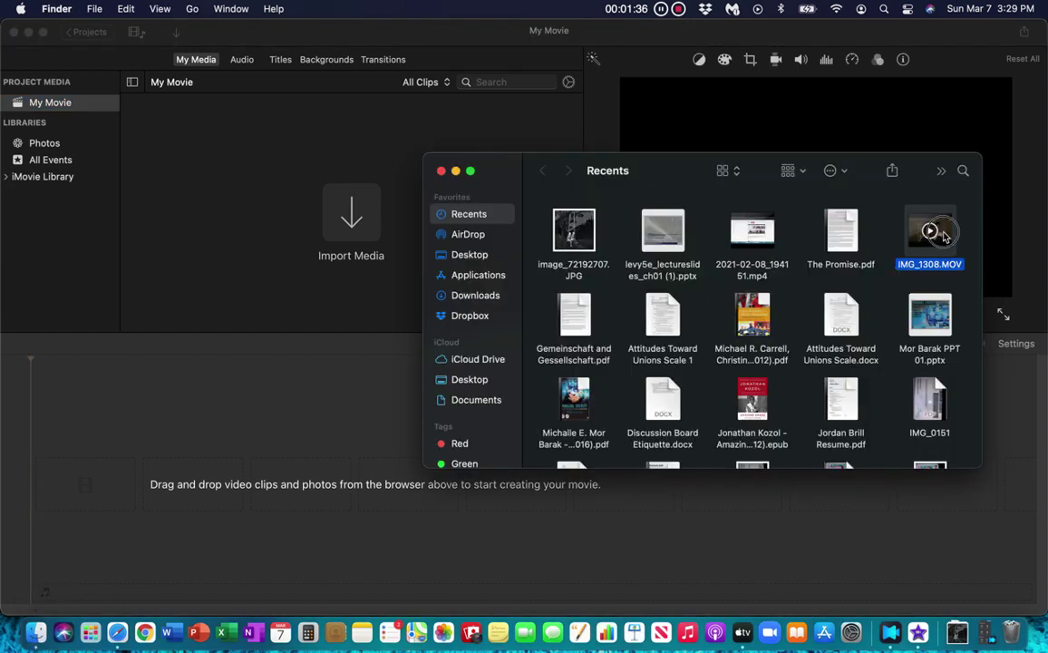
key(space)
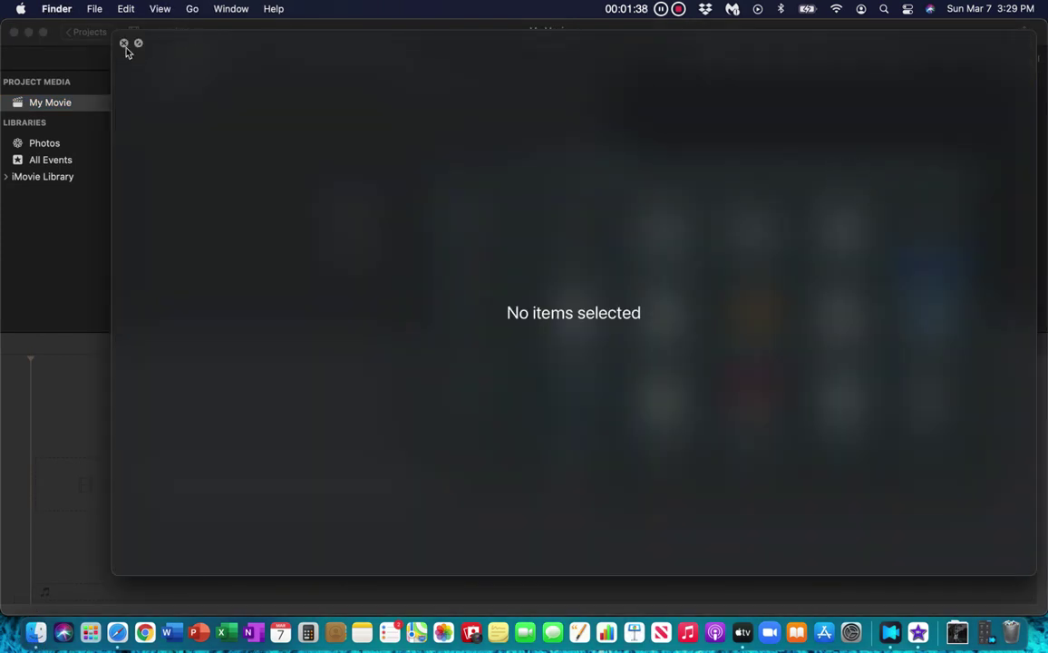
click(124, 43)
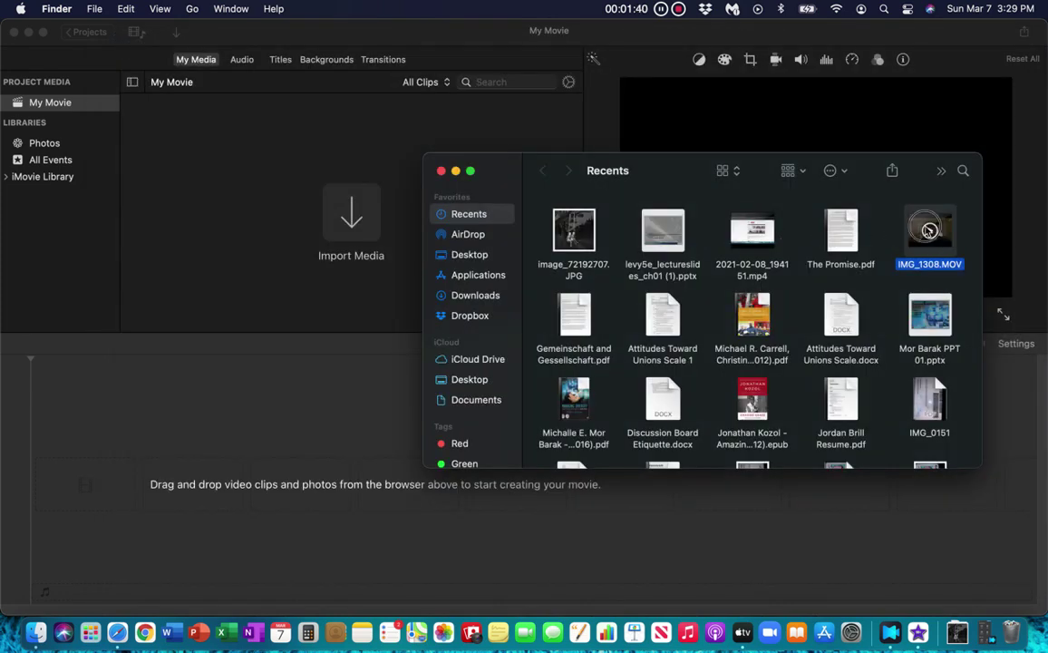
drag(929, 230, 340, 192)
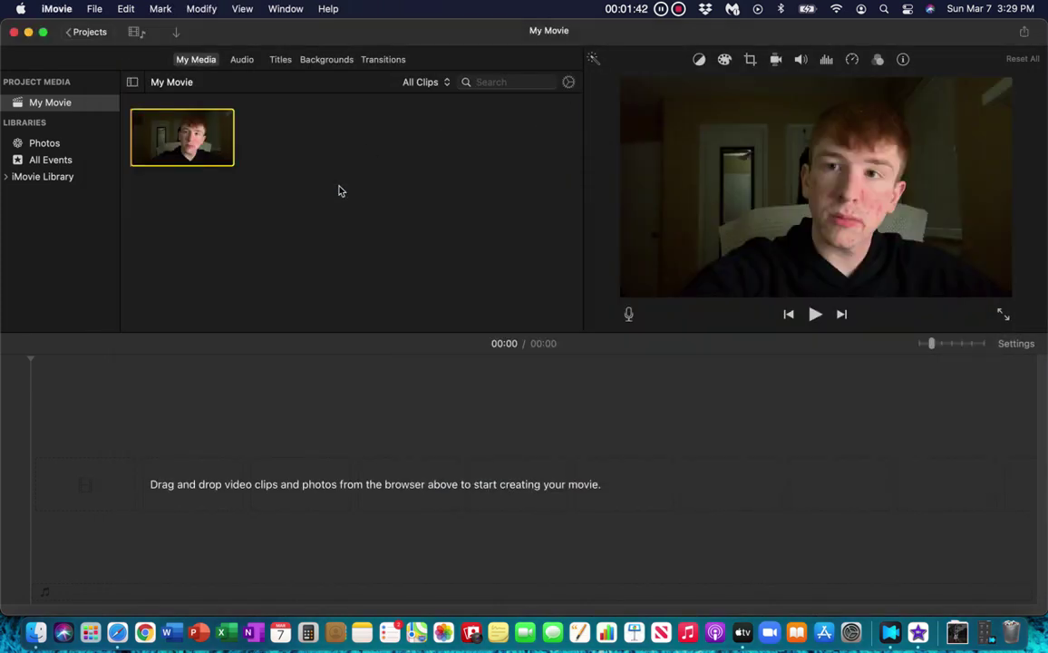
Add IMG_1308.MOV to the timeline, making it 03:56 long, and play its opening seconds.
click(672, 407)
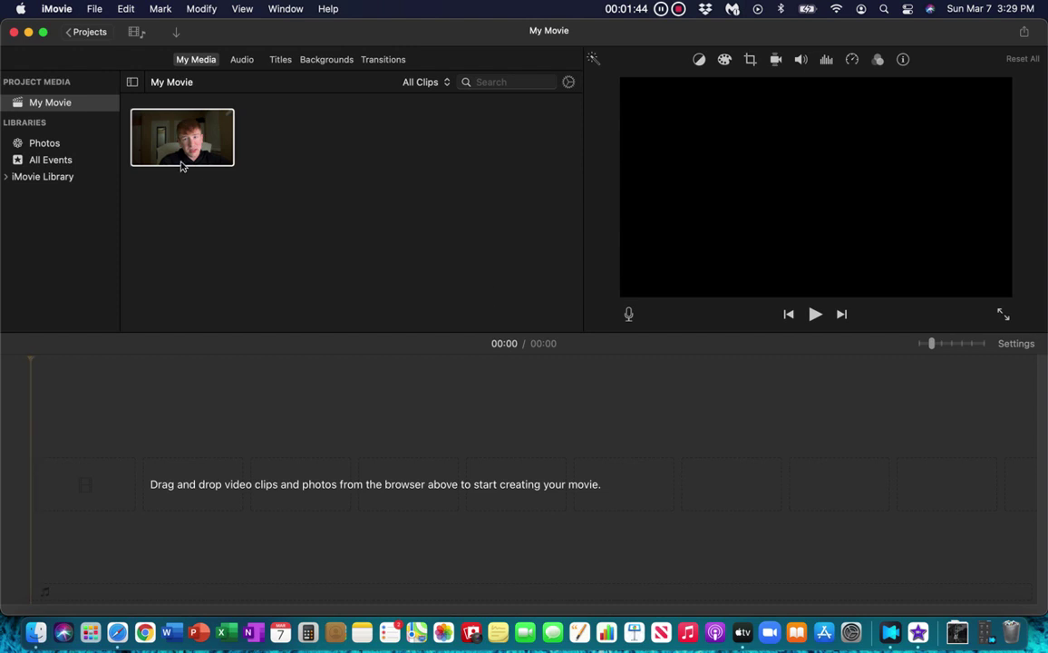
drag(192, 147, 269, 512)
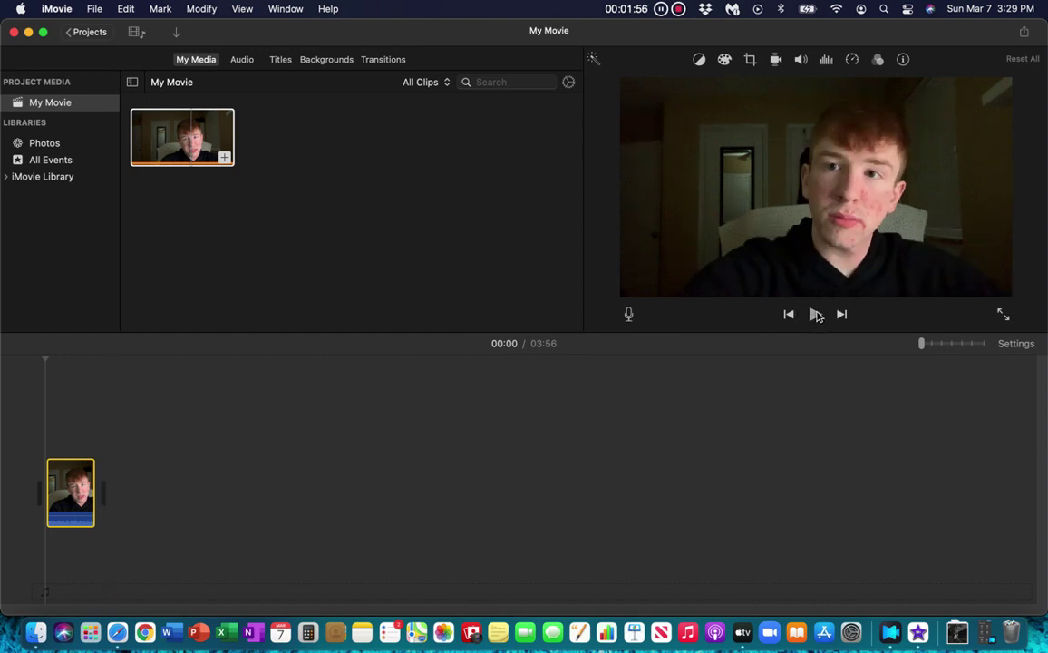
click(816, 315)
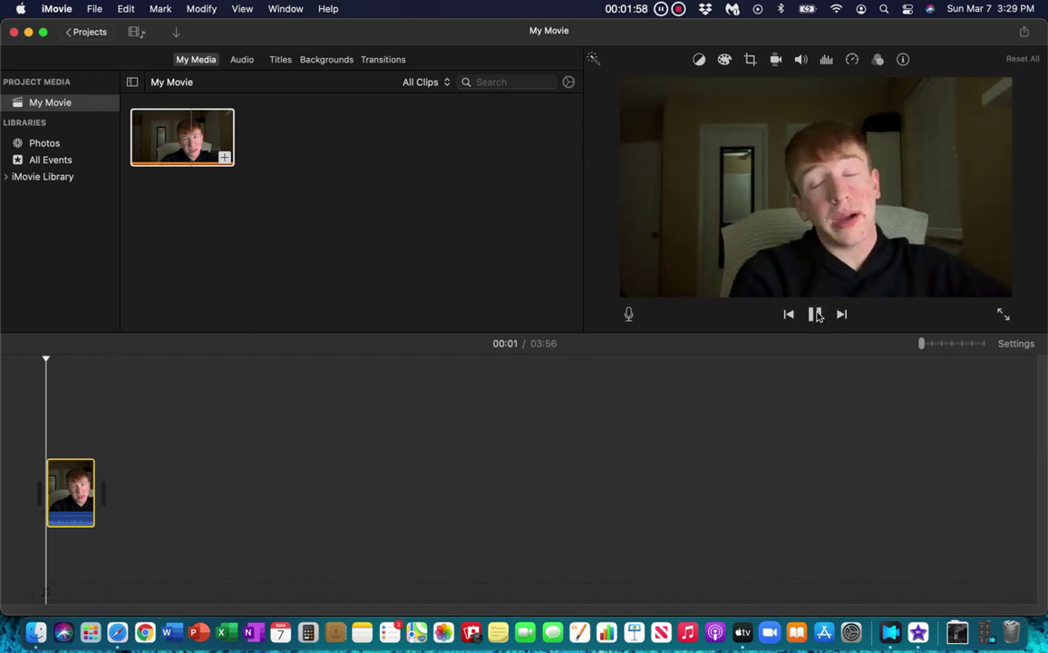
click(816, 314)
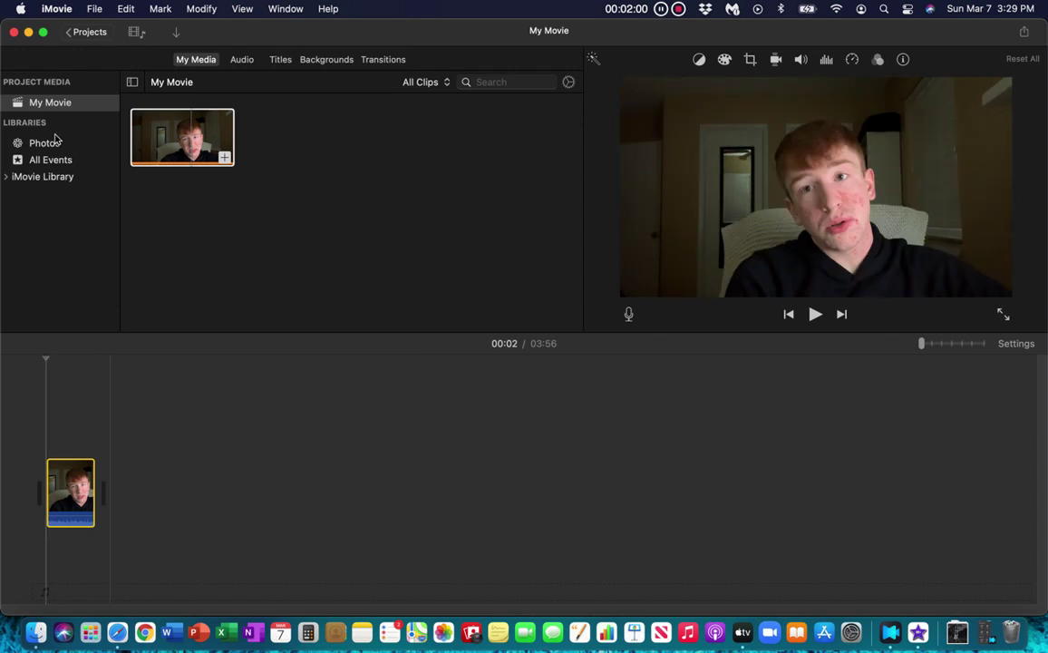
Scroll through the Sound Effects library, then select the webcam clip and show the title styles.
click(241, 60)
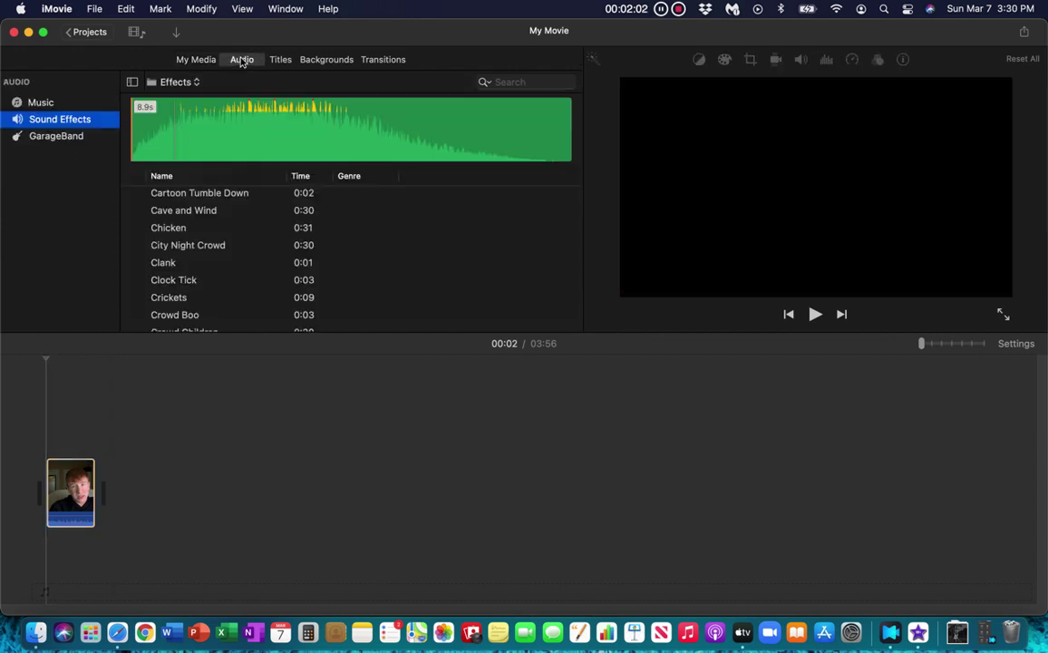
scroll(234, 262, down, 3)
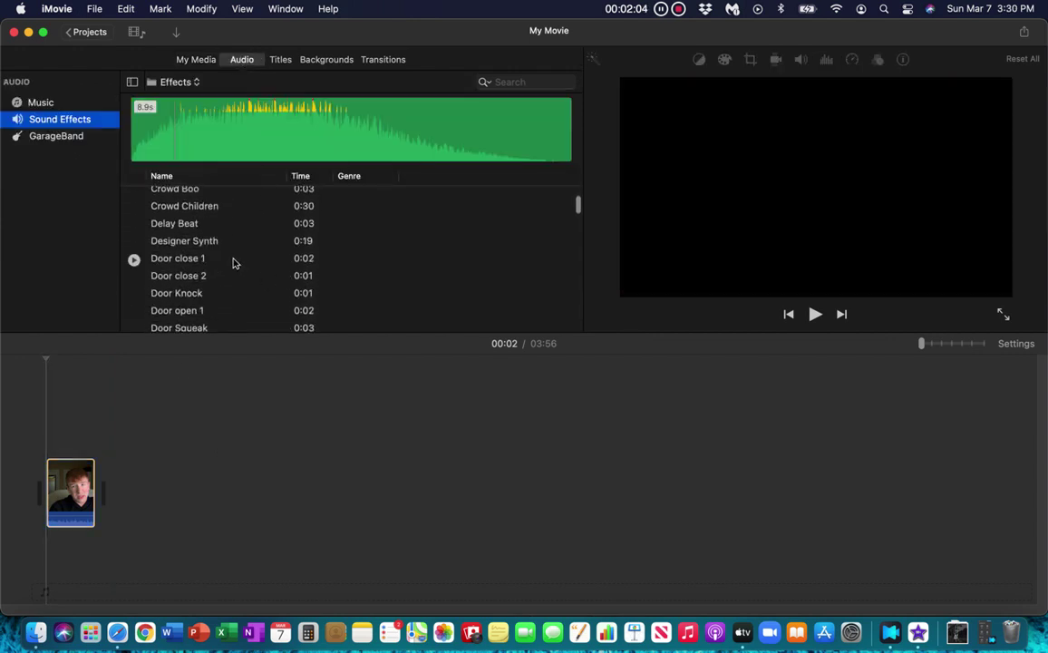
scroll(234, 262, down, 3)
scroll(234, 262, down, 3)
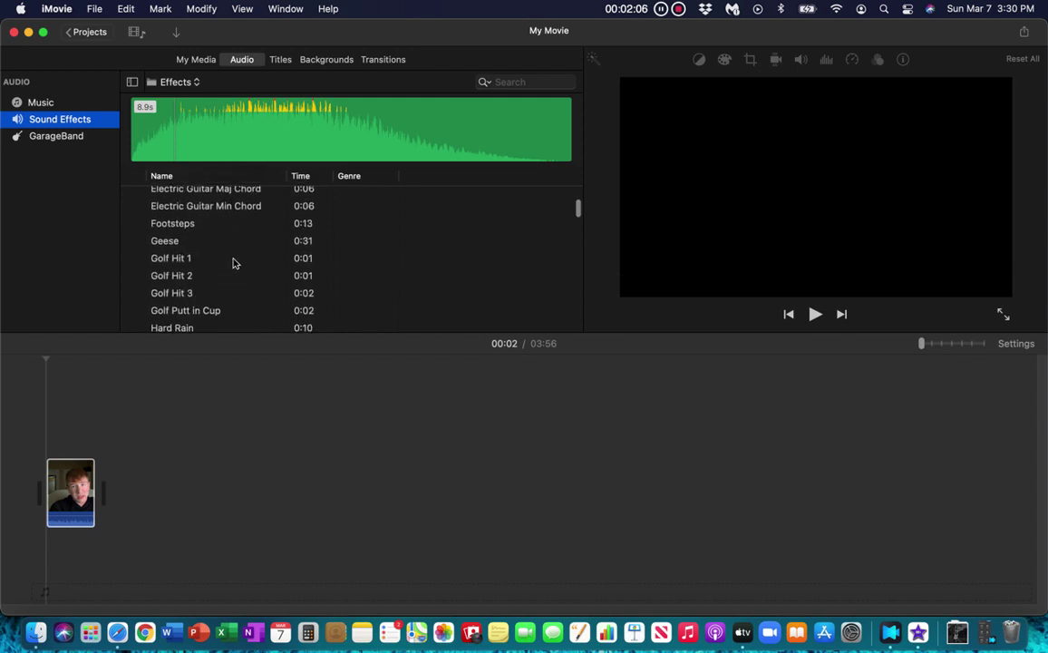
click(78, 502)
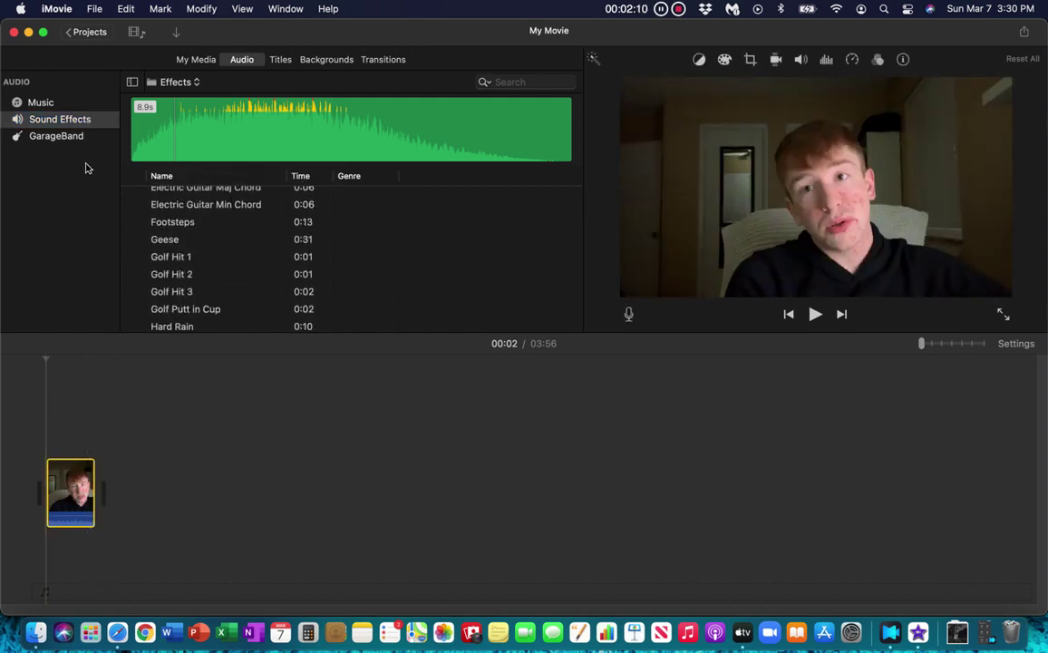
click(280, 60)
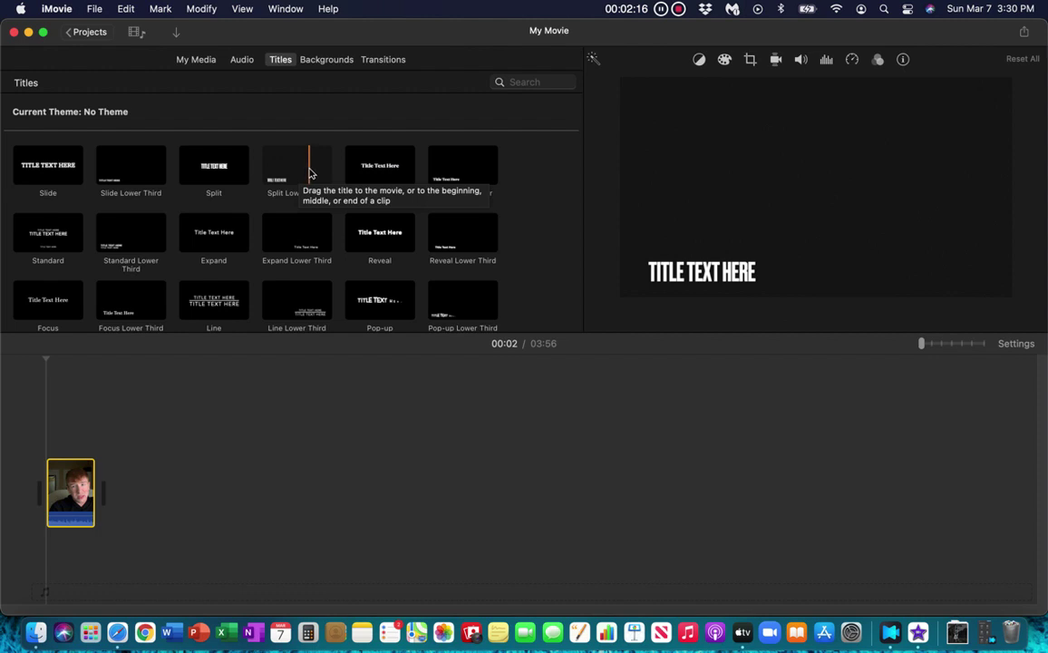
Place a 4-second Split Lower Third title at the start, retitle it JORDAN, and preview it.
drag(308, 173, 13, 480)
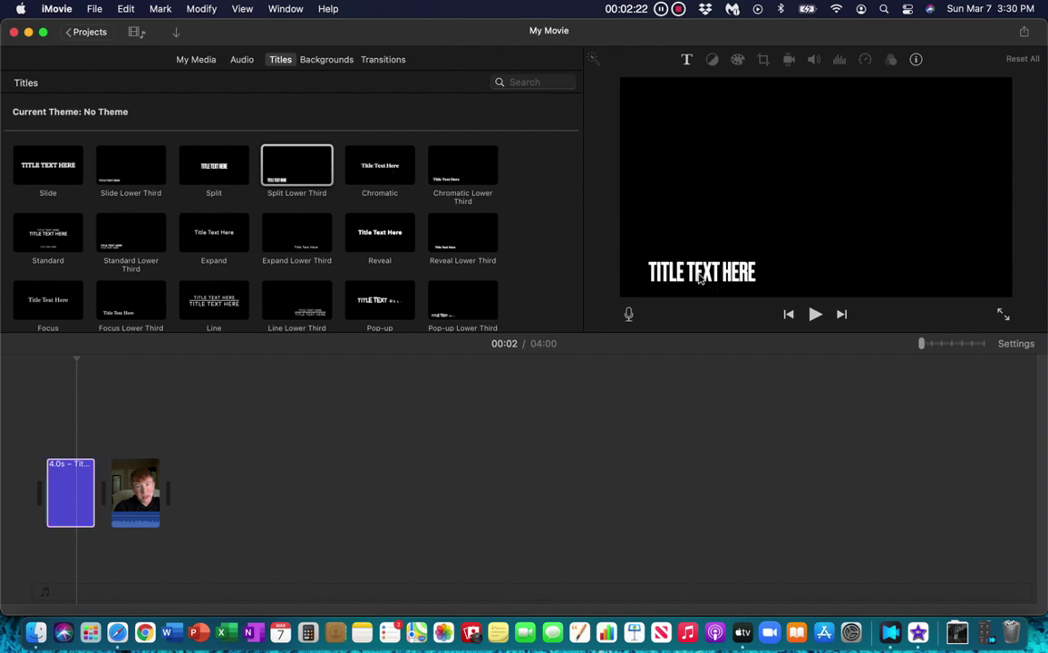
double_click(698, 278)
key(BackSpace)
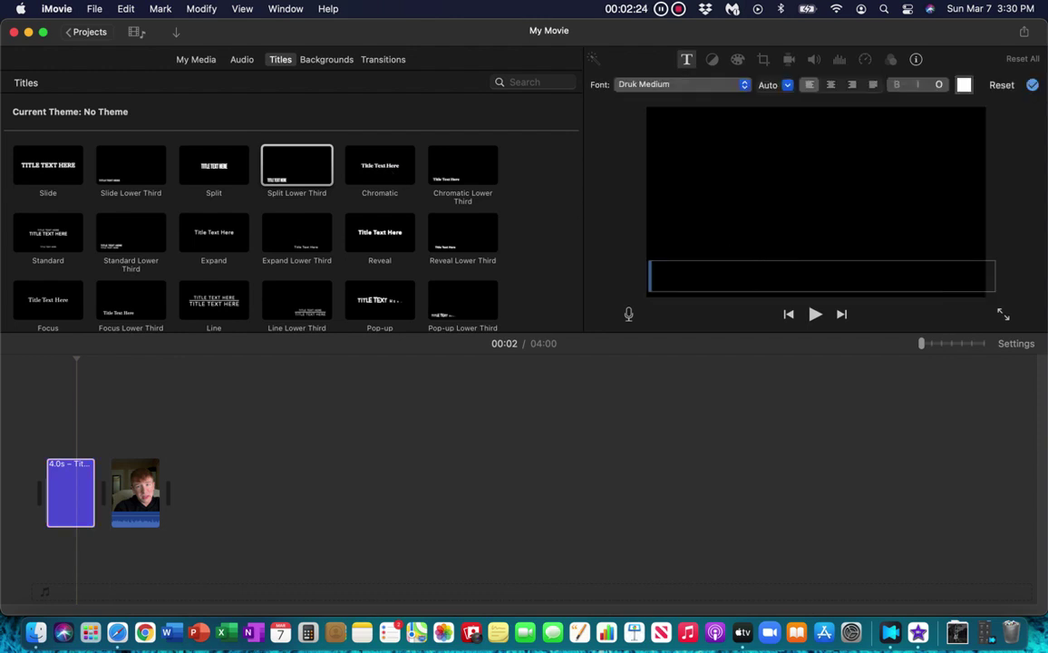
text(JORDAN)
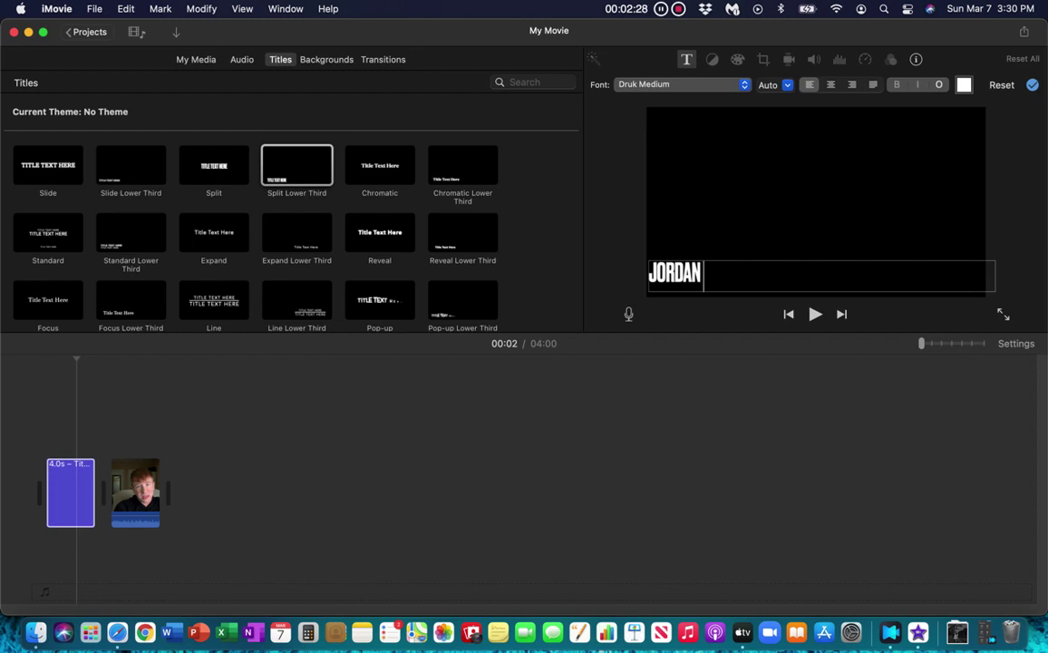
key(super+a)
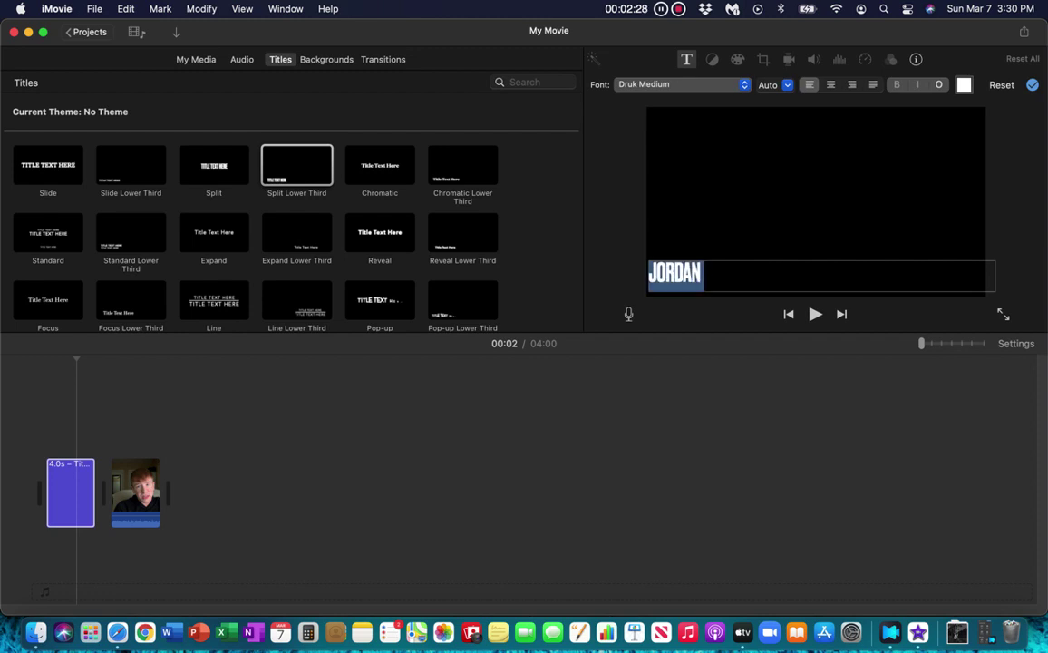
click(814, 314)
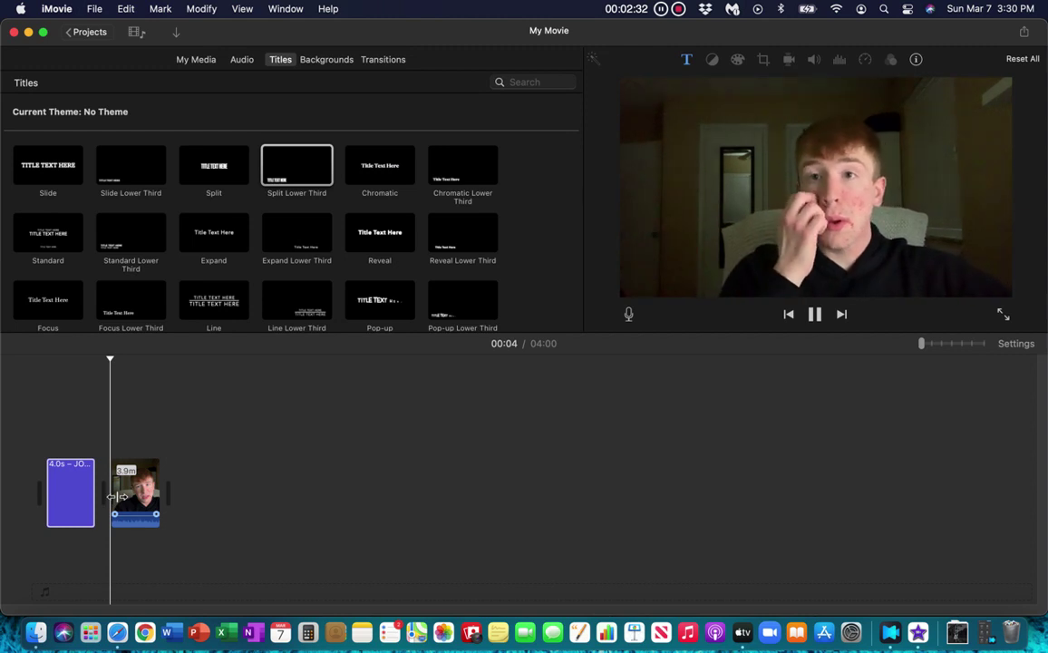
click(814, 314)
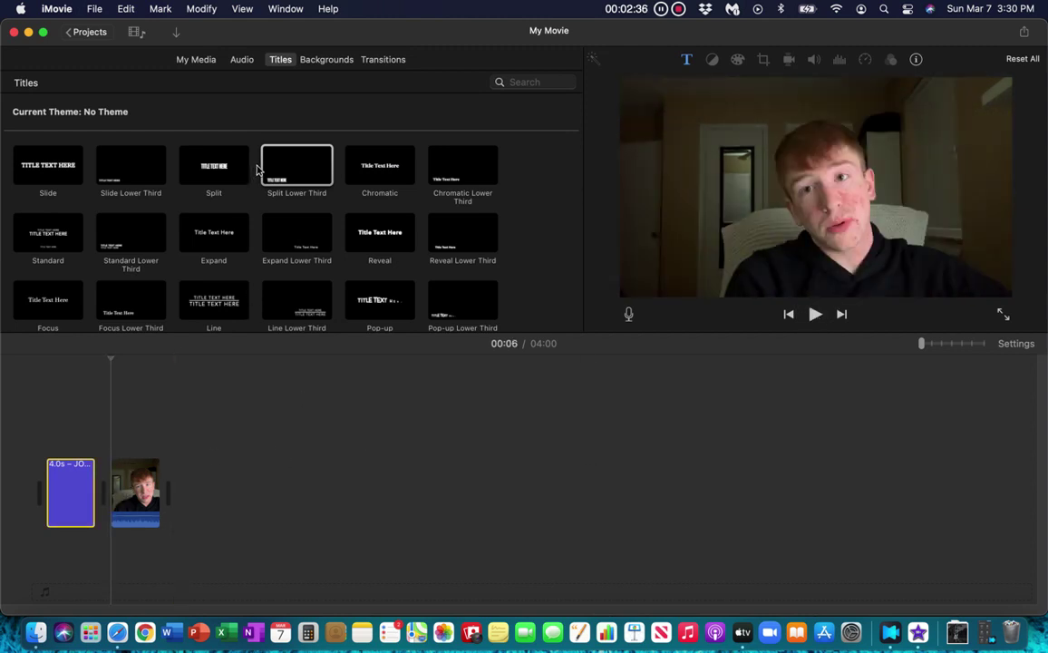
Add the 10-second Scrolling Credits title after the webcam clip, bringing the movie to 04:10.
scroll(515, 265, down, 10)
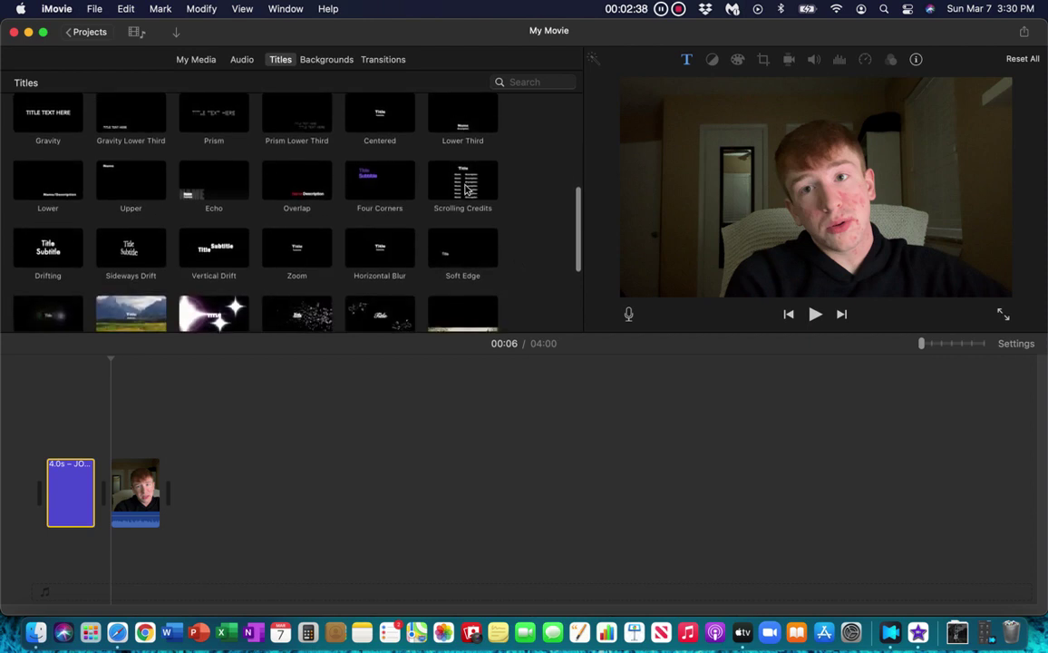
drag(464, 188, 181, 503)
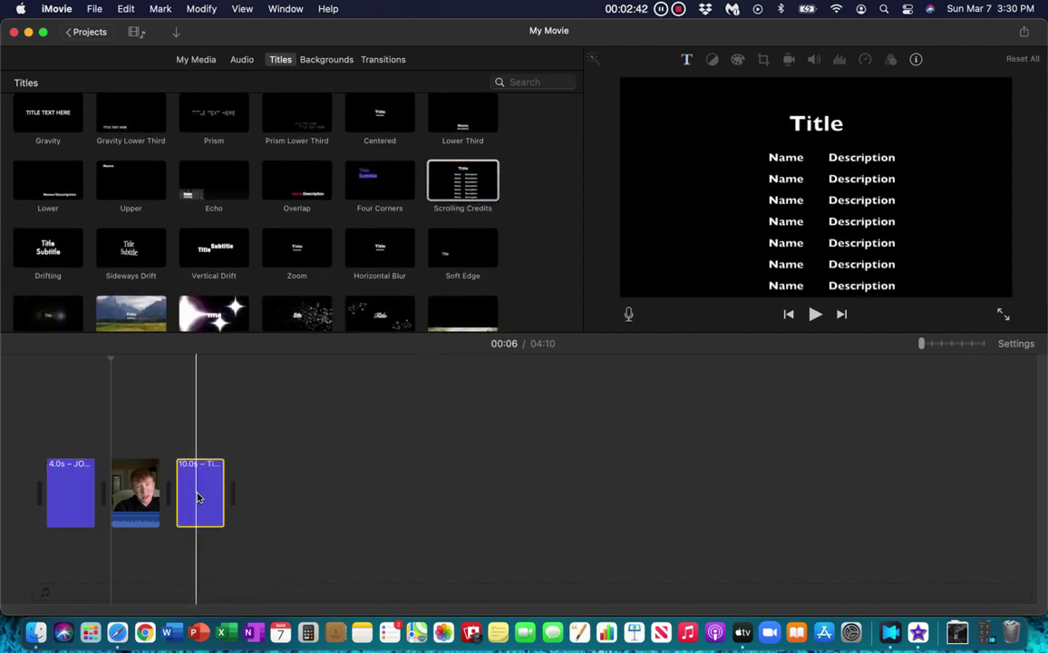
scroll(250, 199, down, 1)
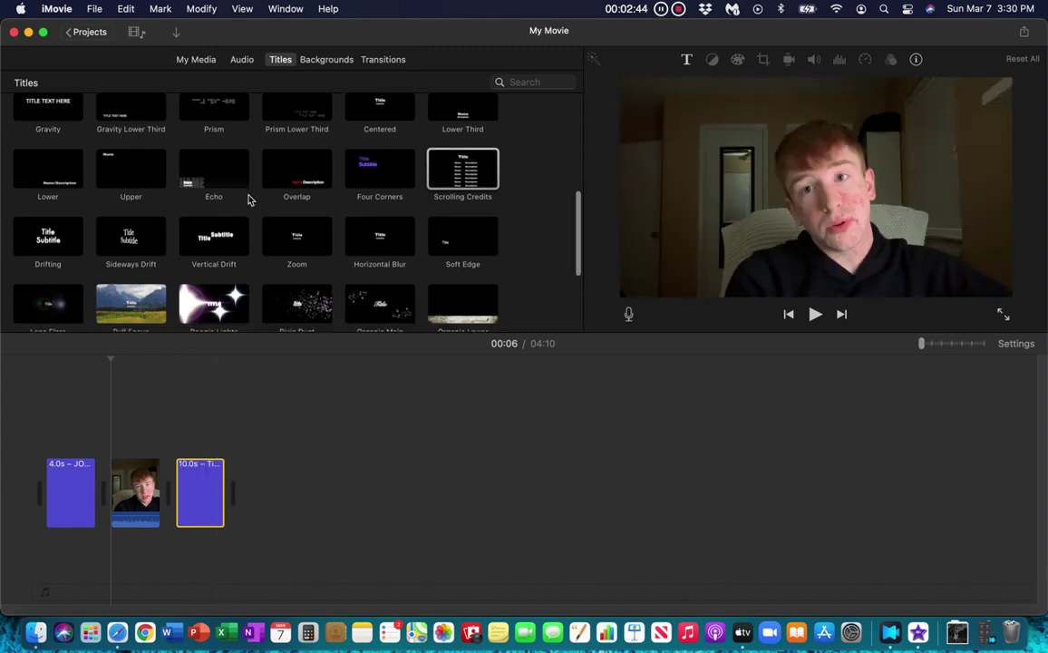
scroll(250, 199, down, 3)
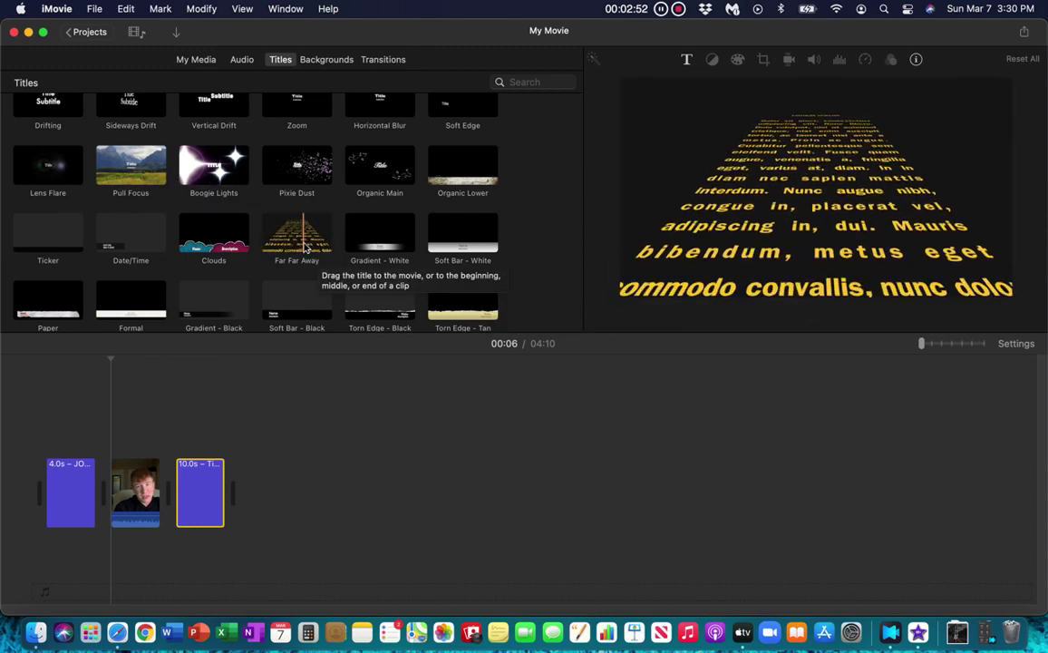
scroll(340, 240, down, 2)
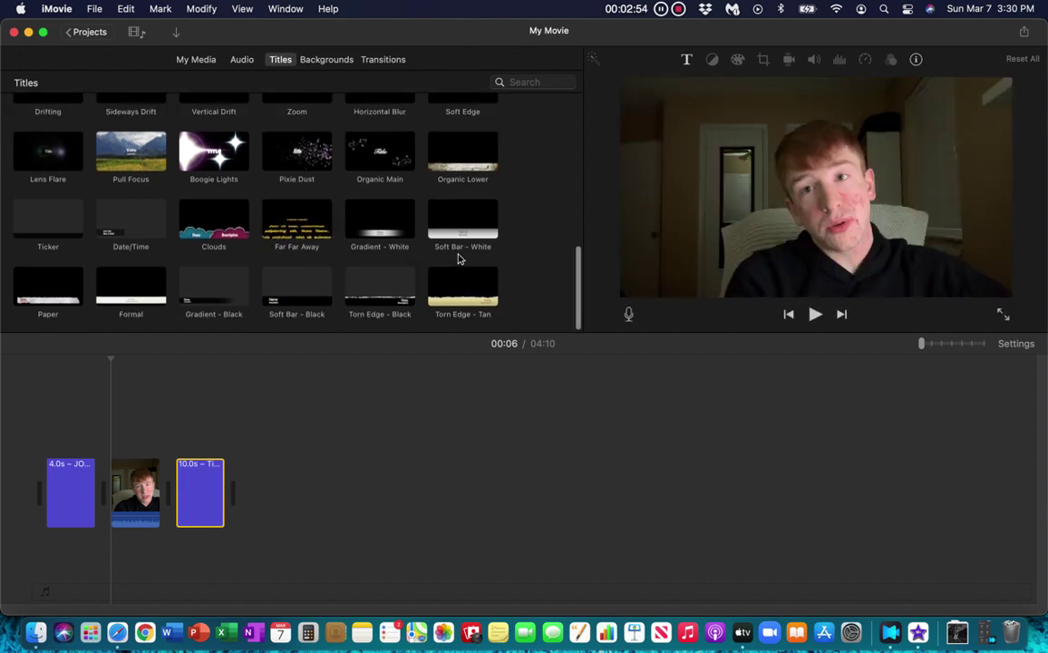
Trim the start of the webcam clip and play back the result.
click(133, 507)
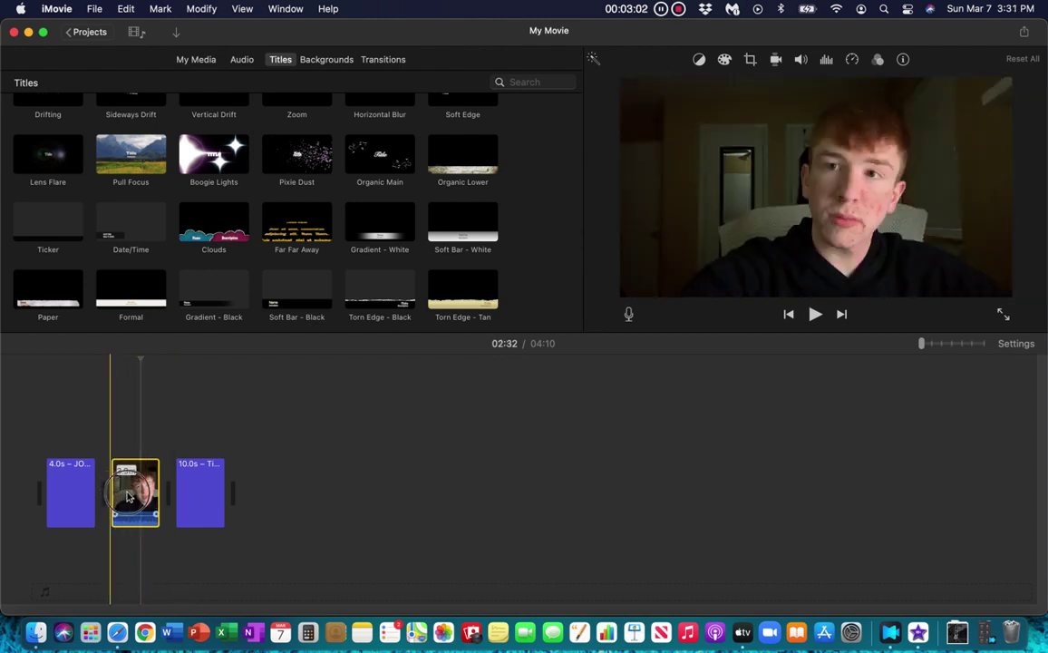
drag(111, 496, 199, 493)
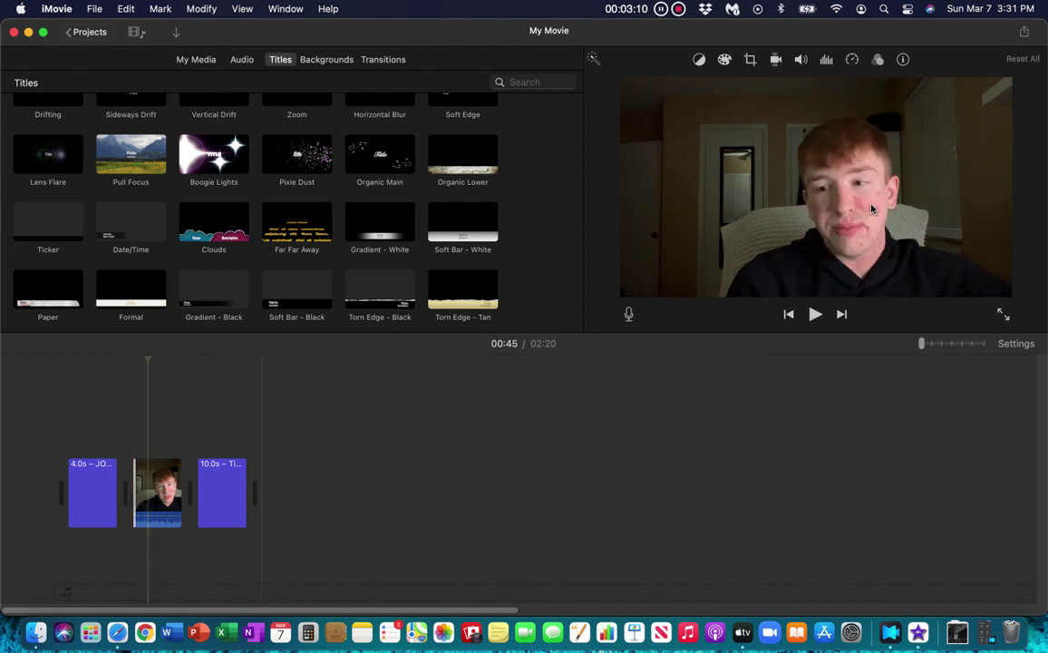
click(815, 313)
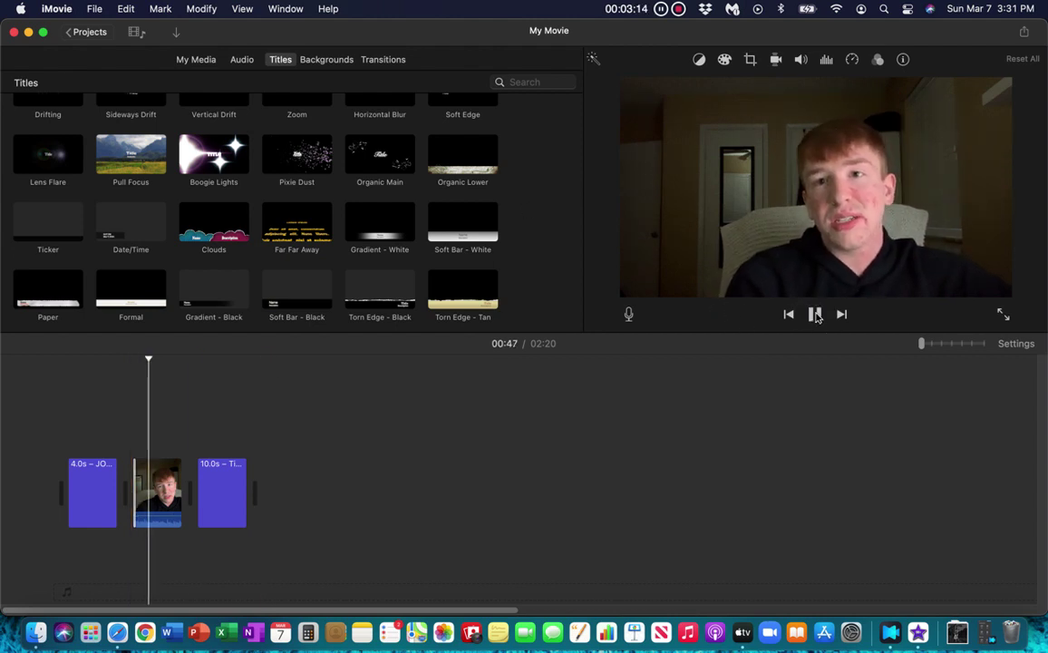
click(815, 314)
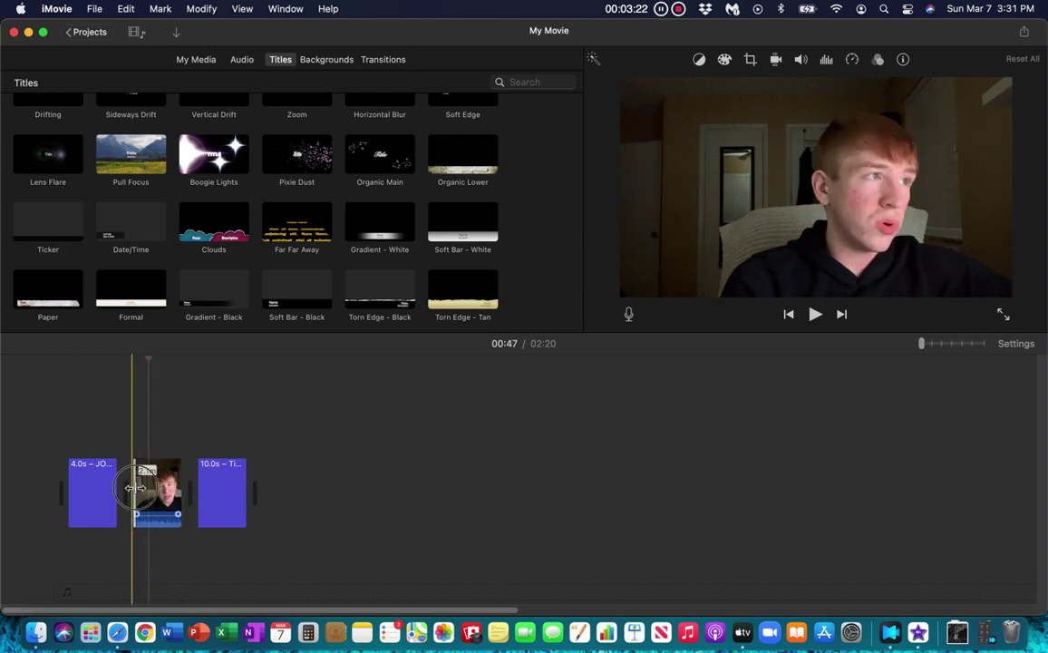
Trim the clip's start again, then drag it back out to its full 3.9-minute length.
click(136, 488)
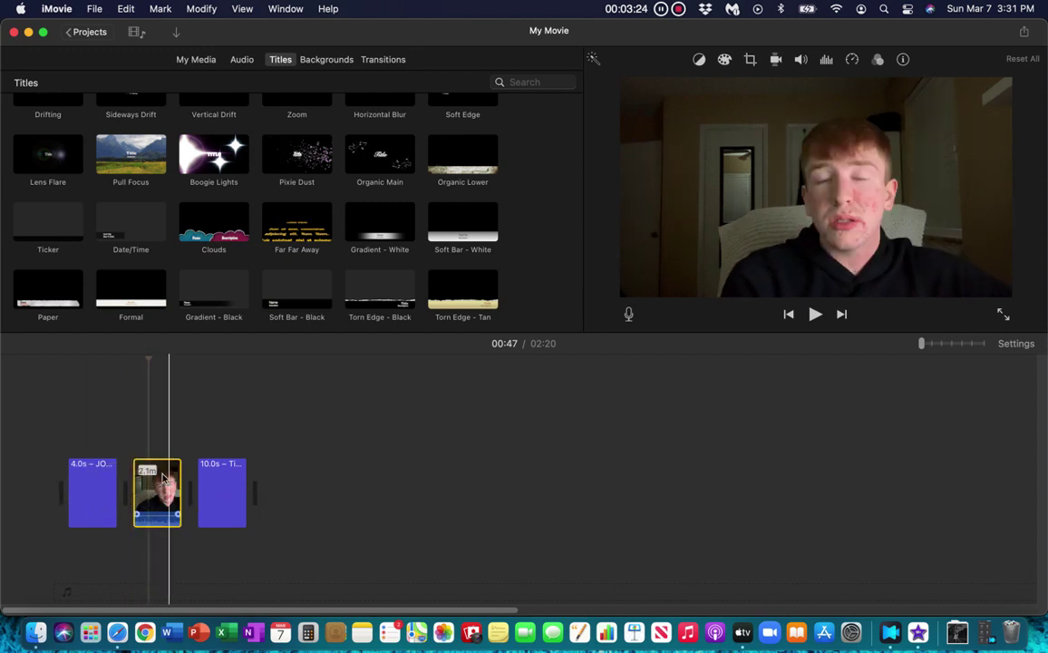
mouse_move(131, 492)
mouse_down()
mouse_move(108, 490)
mouse_move(148, 488)
mouse_up()
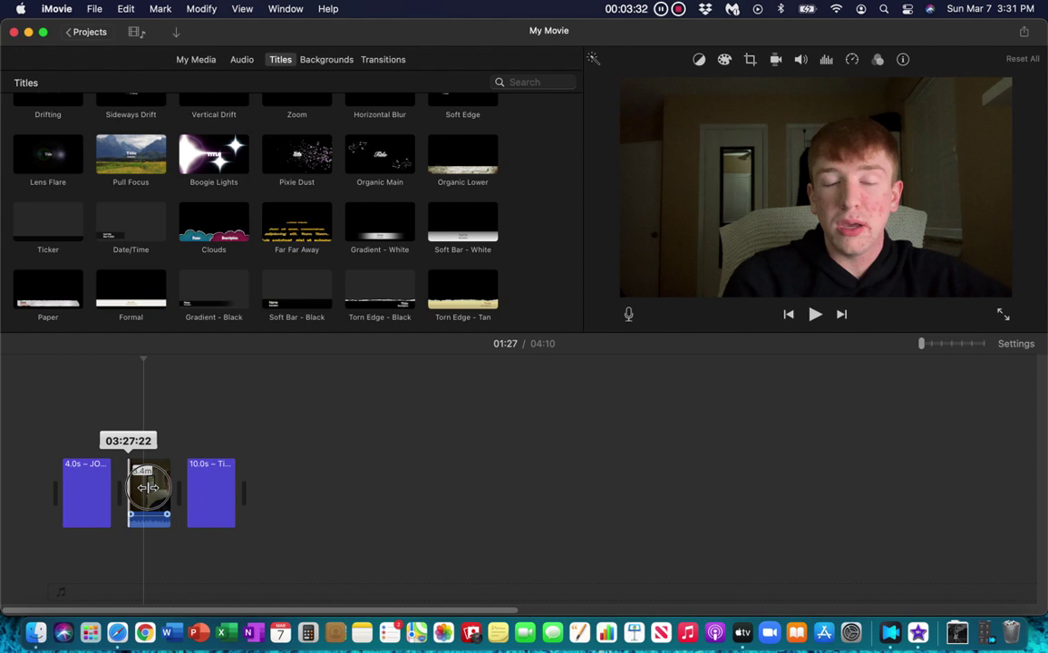
drag(148, 488, 118, 487)
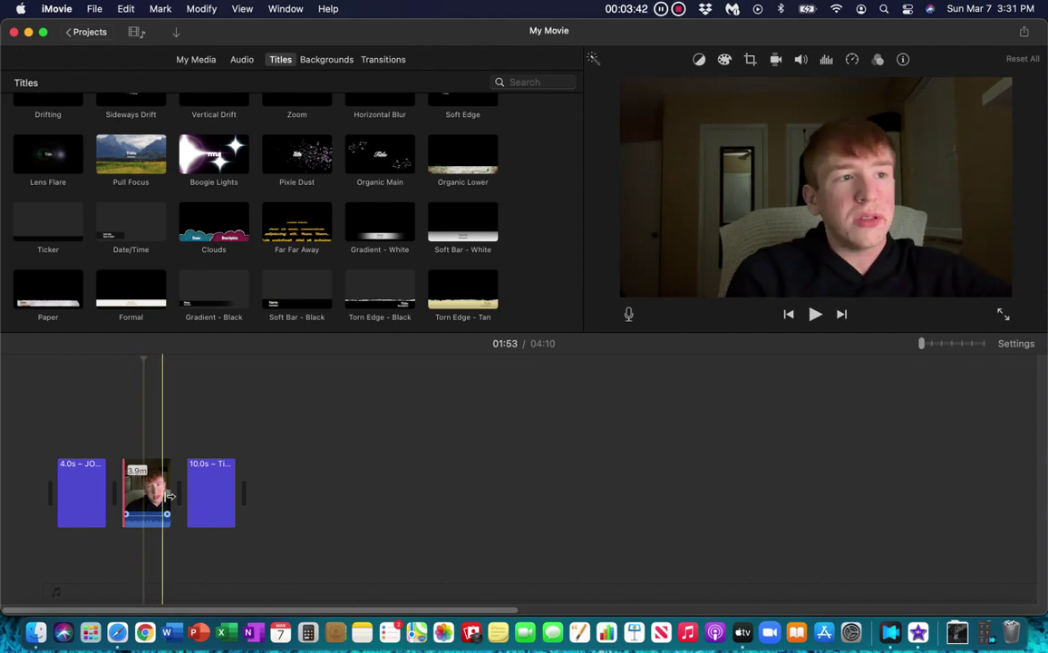
scroll(181, 227, up, 10)
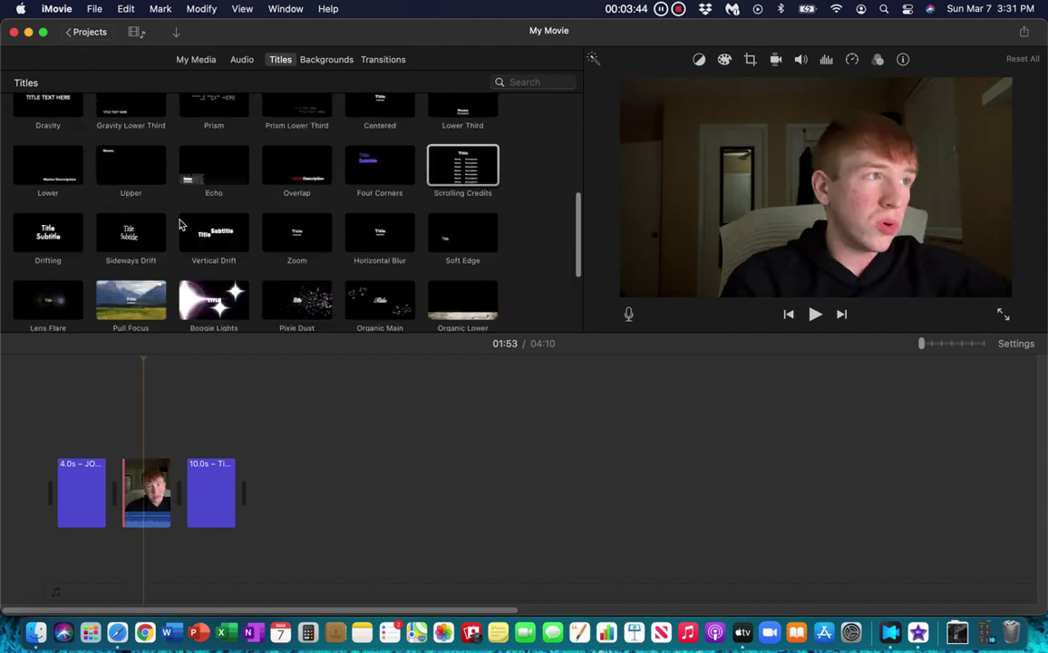
Browse the Music and Sound Effects lists, open the empty GarageBand collection, and skim the webcam clip.
click(241, 59)
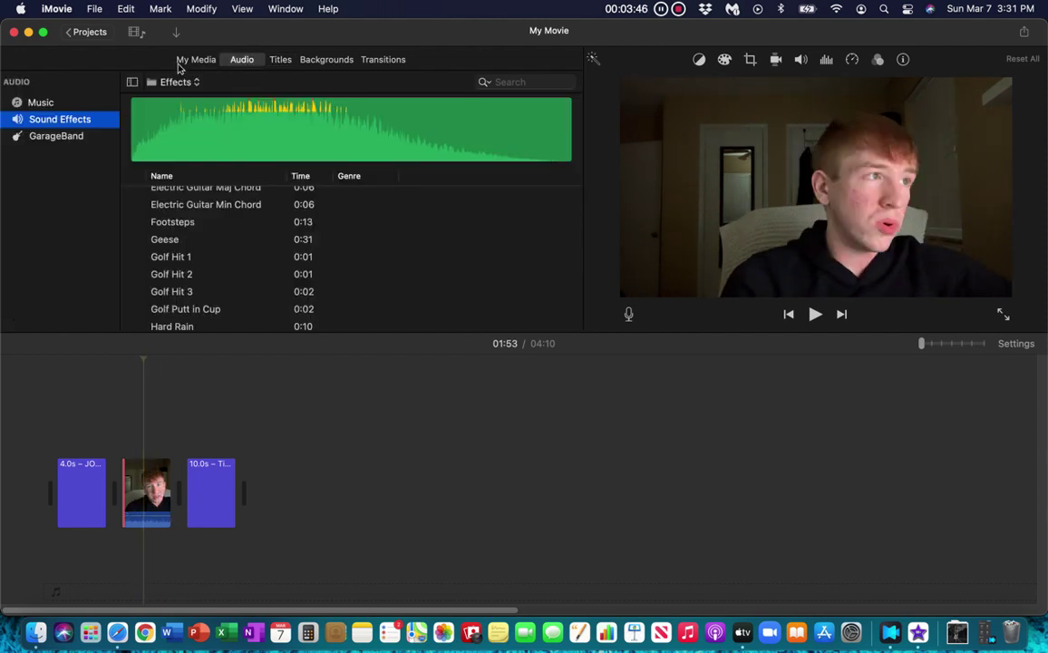
click(38, 104)
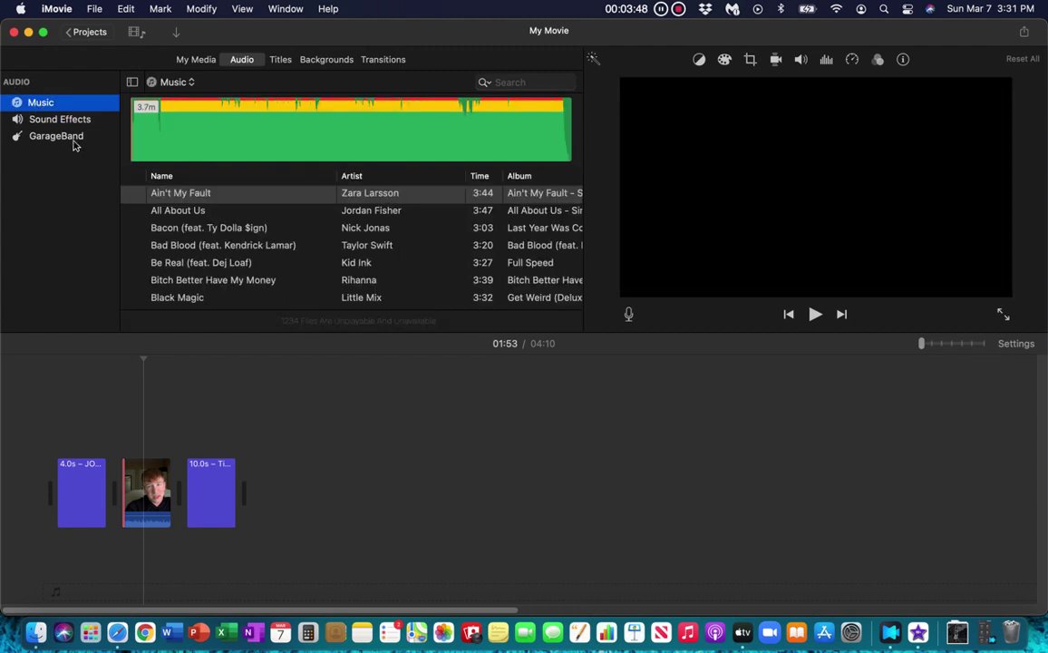
scroll(572, 209, down, 15)
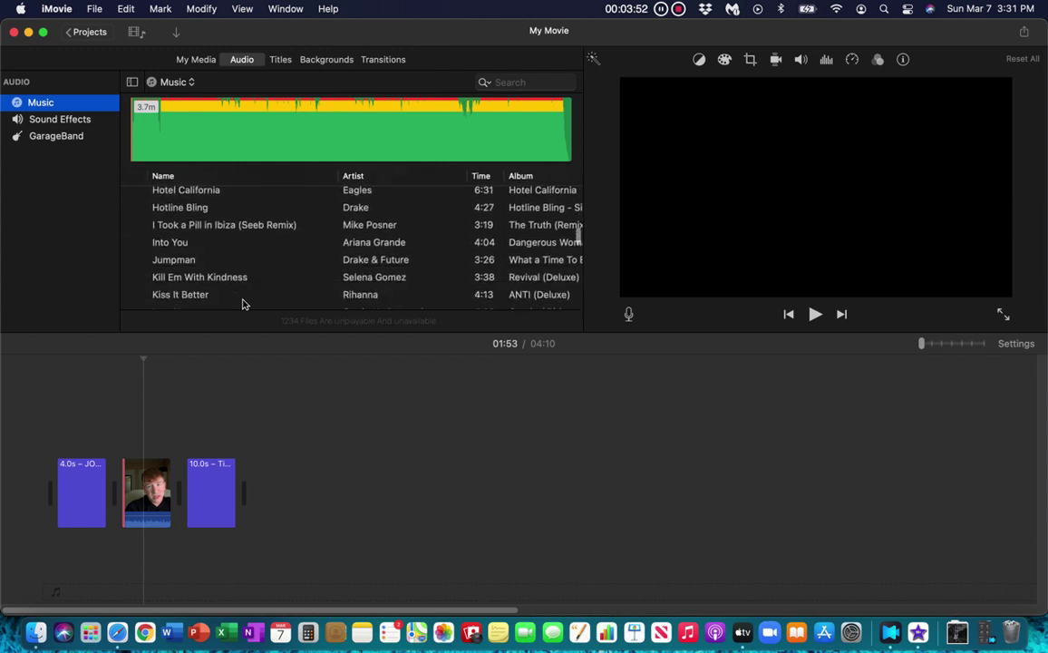
scroll(199, 243, up, 20)
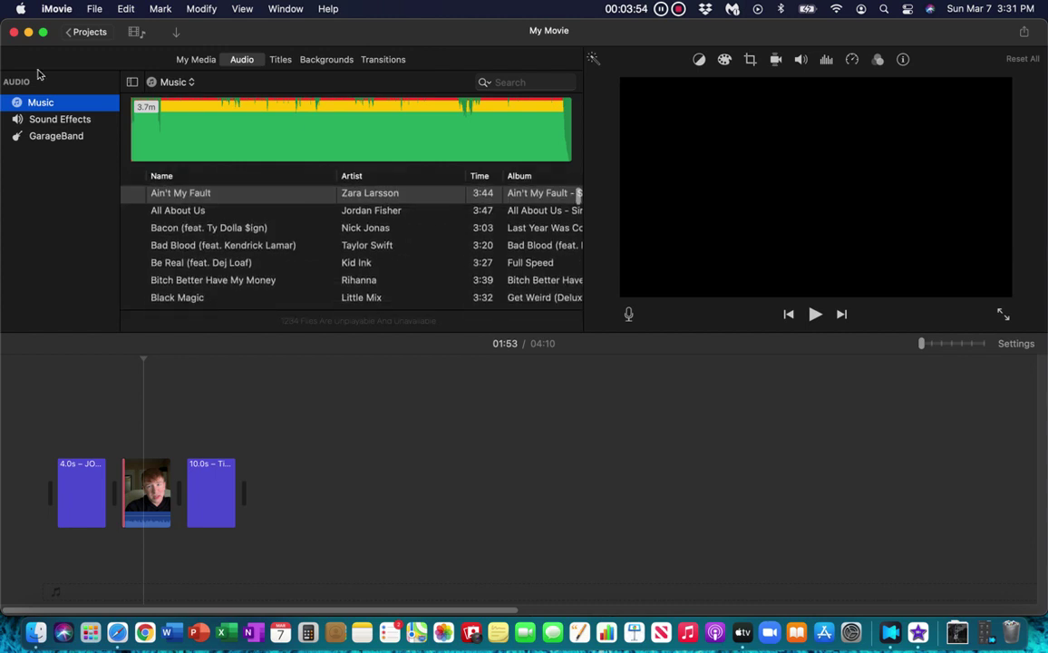
click(60, 120)
click(55, 141)
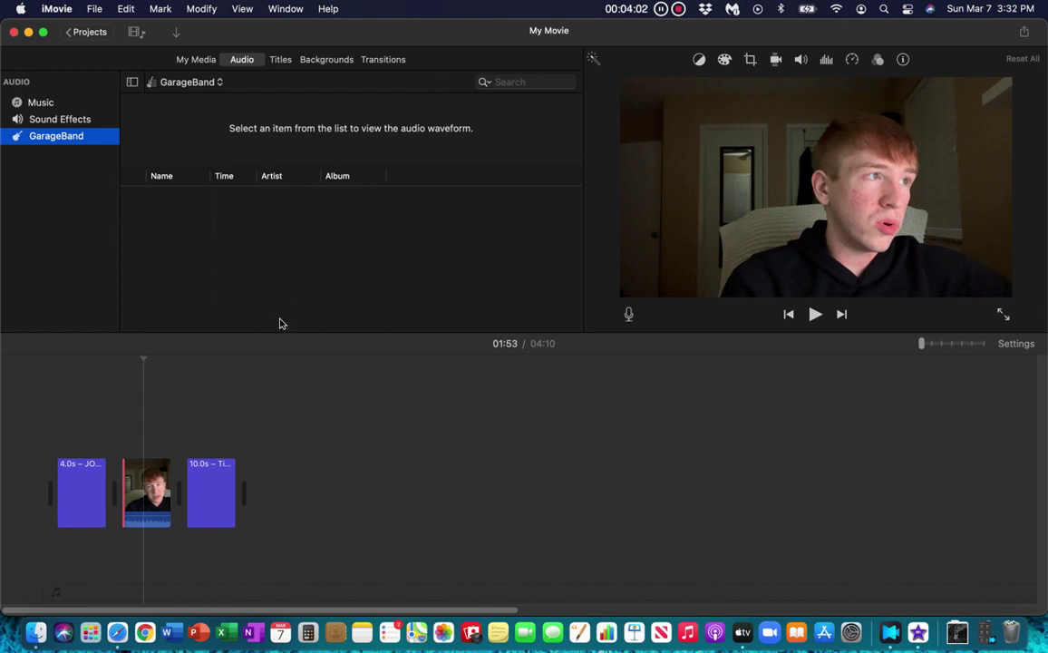
click(477, 344)
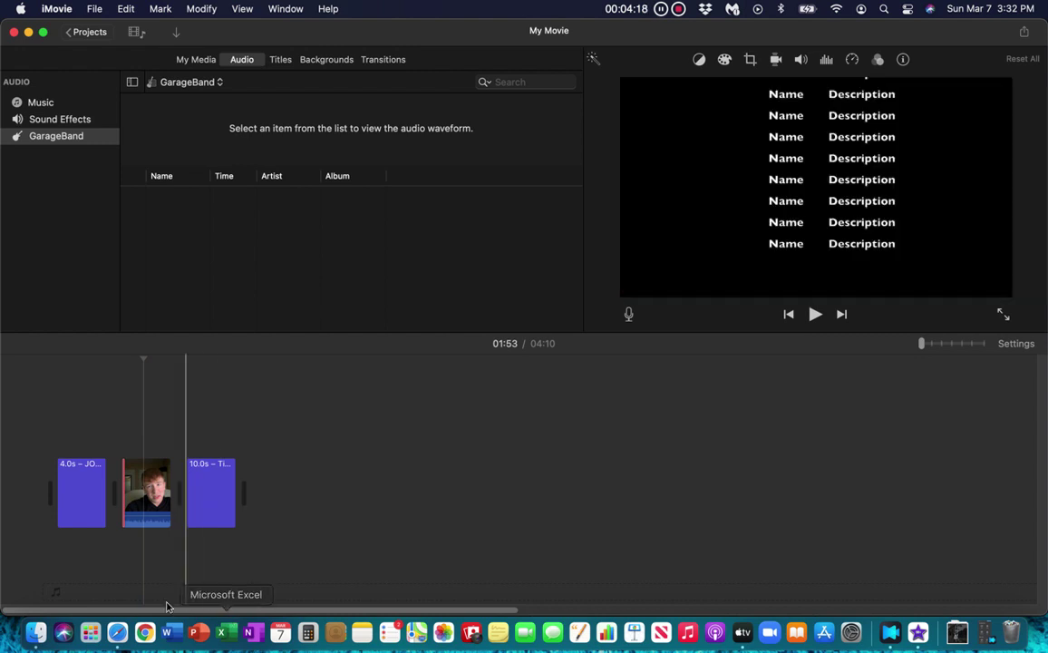
Bring up the iMovie Tutorial for Beginners video in Safari and scroll through its page.
click(118, 634)
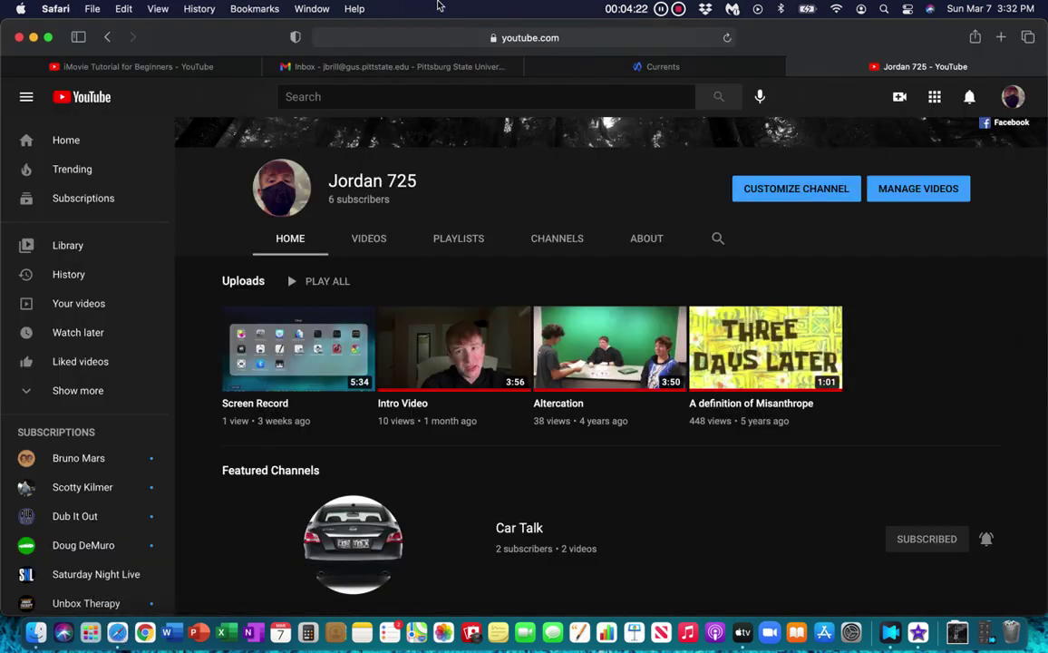
click(149, 63)
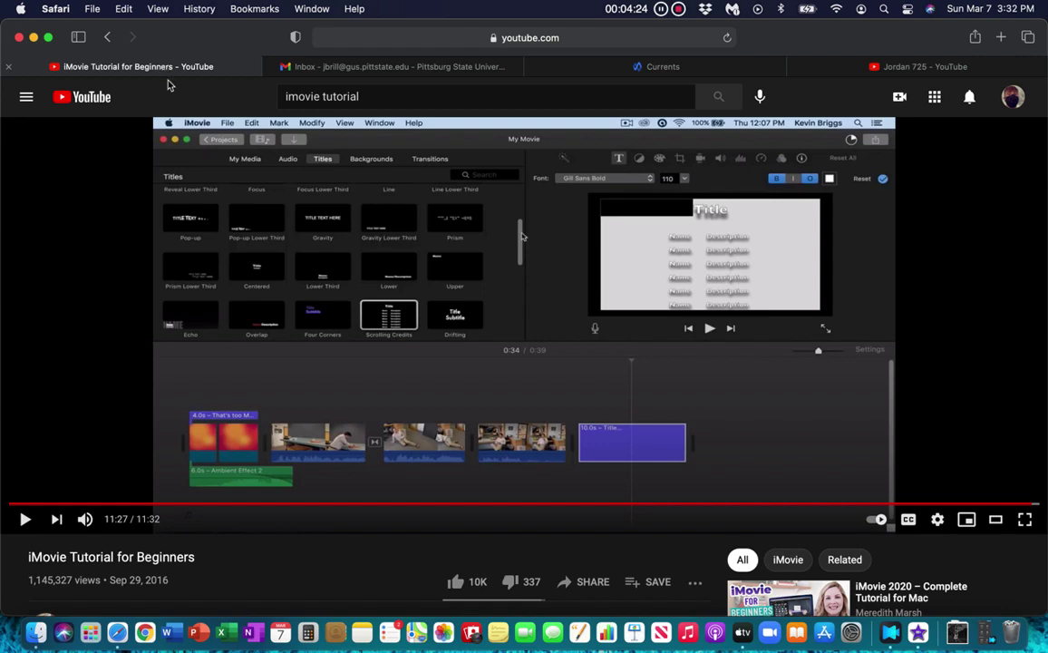
scroll(218, 390, down, 3)
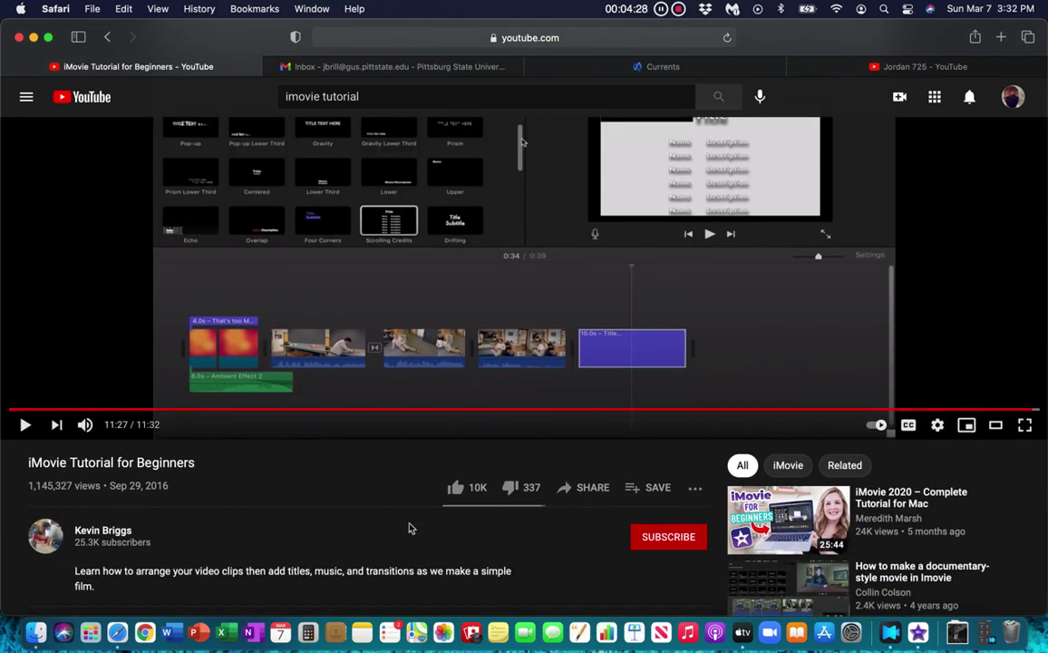
scroll(413, 530, down, 5)
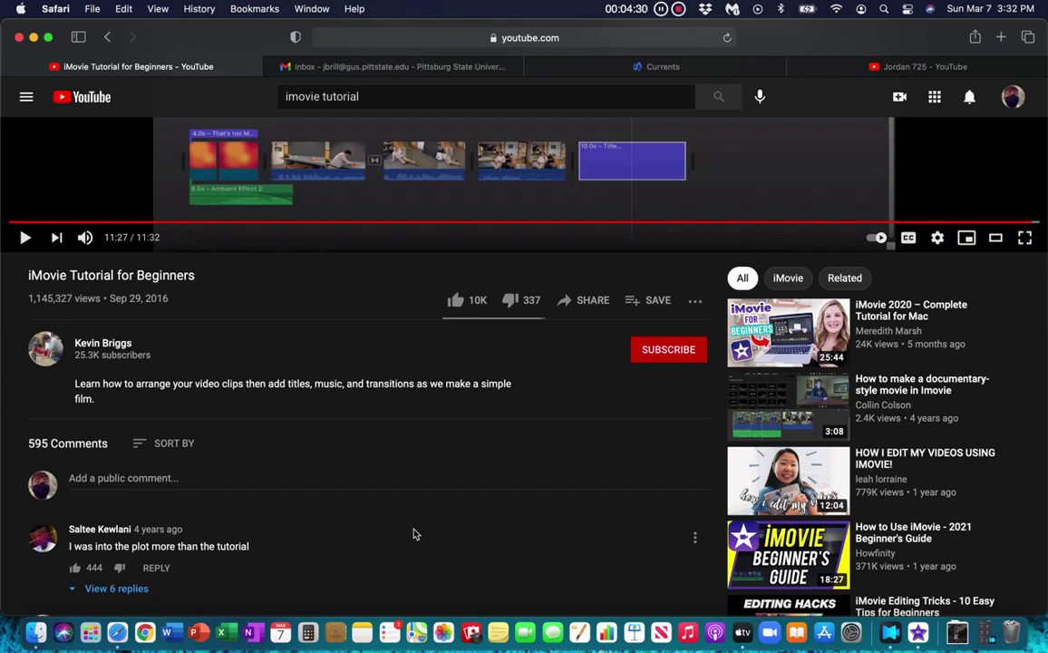
scroll(413, 534, left, 3)
scroll(413, 533, right, 3)
scroll(413, 533, up, 5)
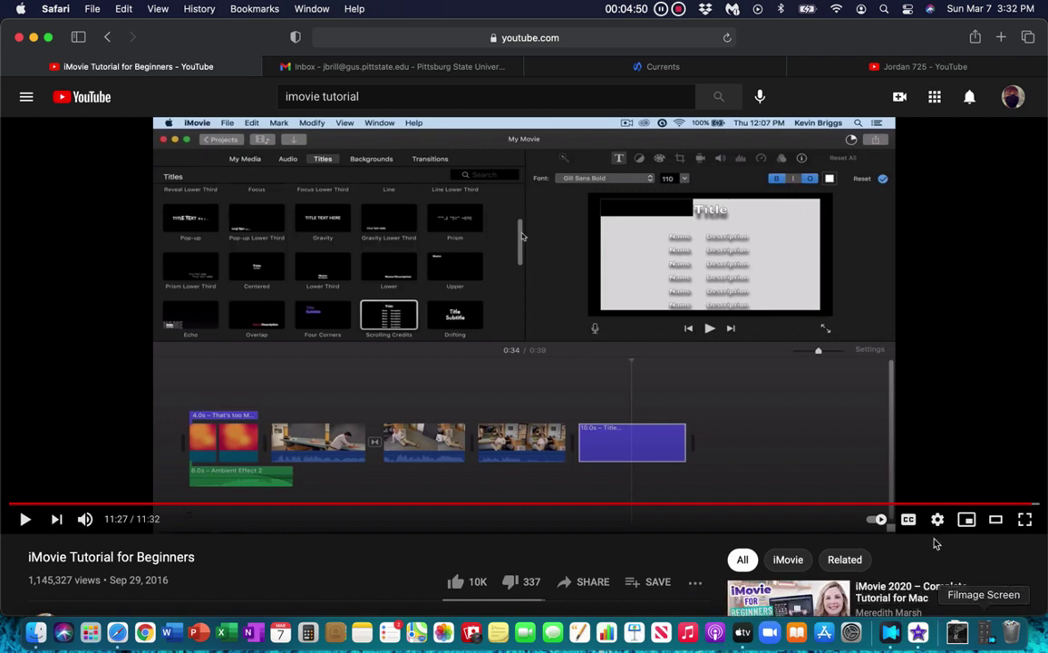
Glance at the email inbox tab, return to the tutorial, then switch back to iMovie.
click(358, 67)
click(190, 66)
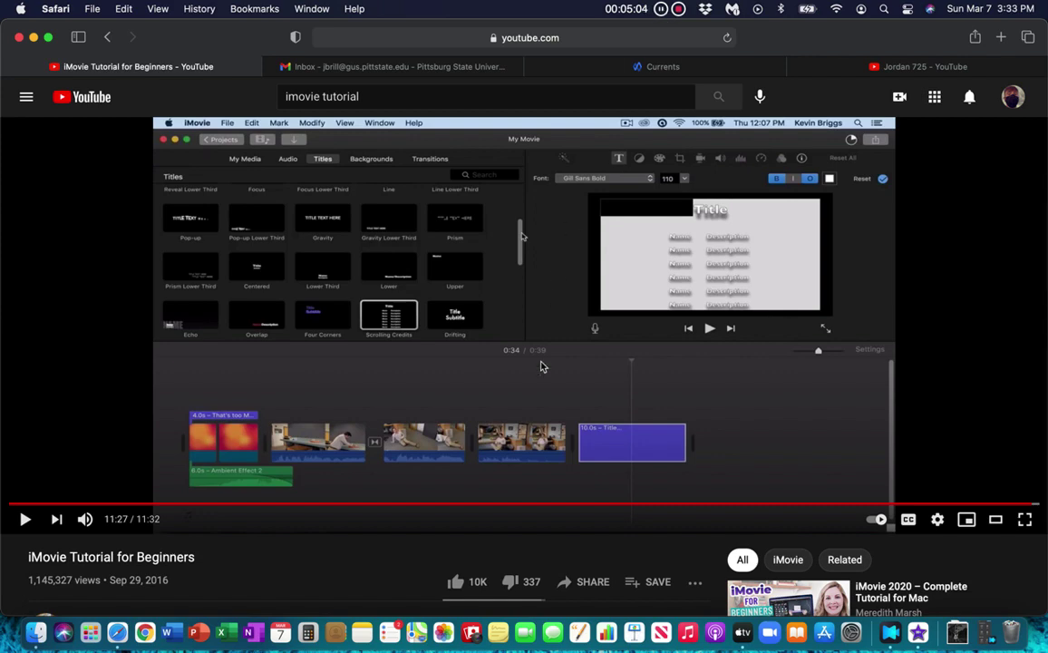
scroll(542, 365, down, 5)
scroll(540, 366, up, 5)
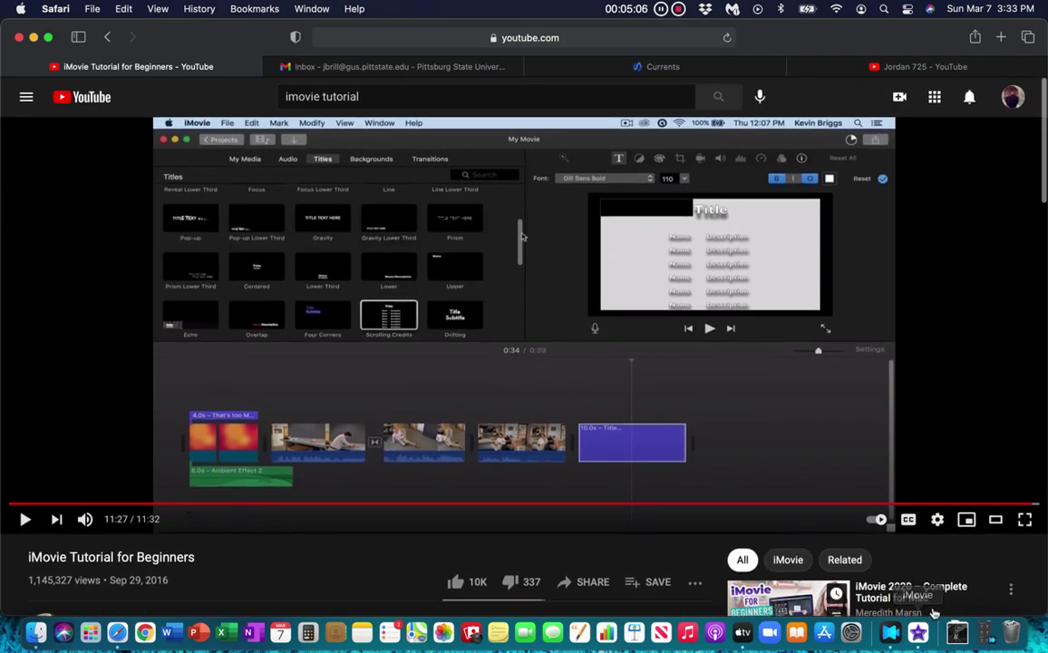
click(918, 632)
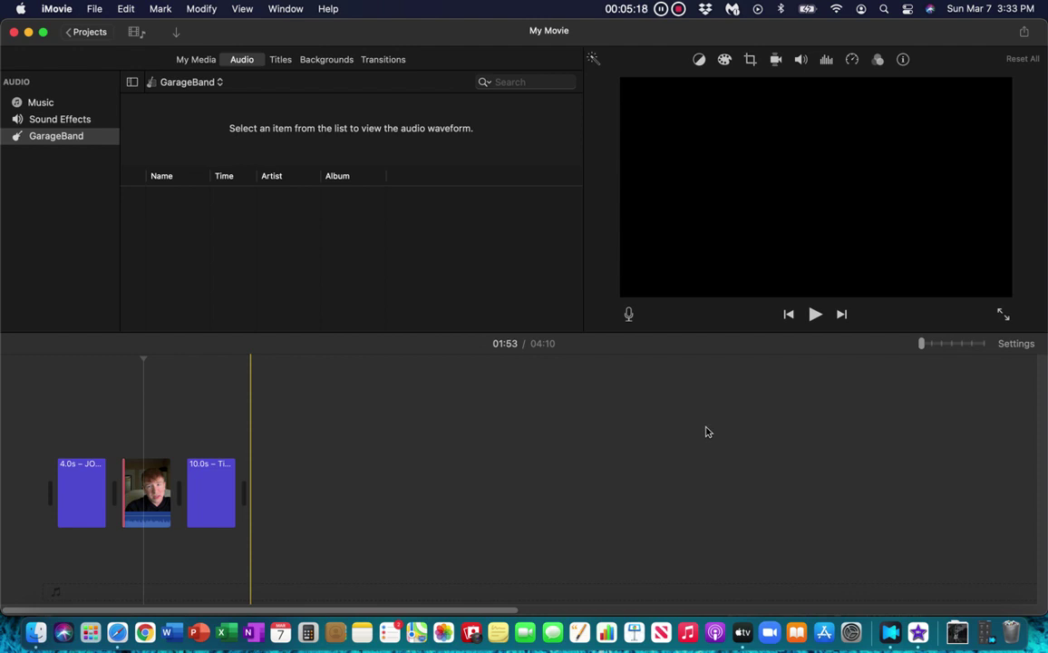
Stop the Filmage Screen recording, leaving Screen Rec.mp4 (80.3MB) in the File List.
click(677, 9)
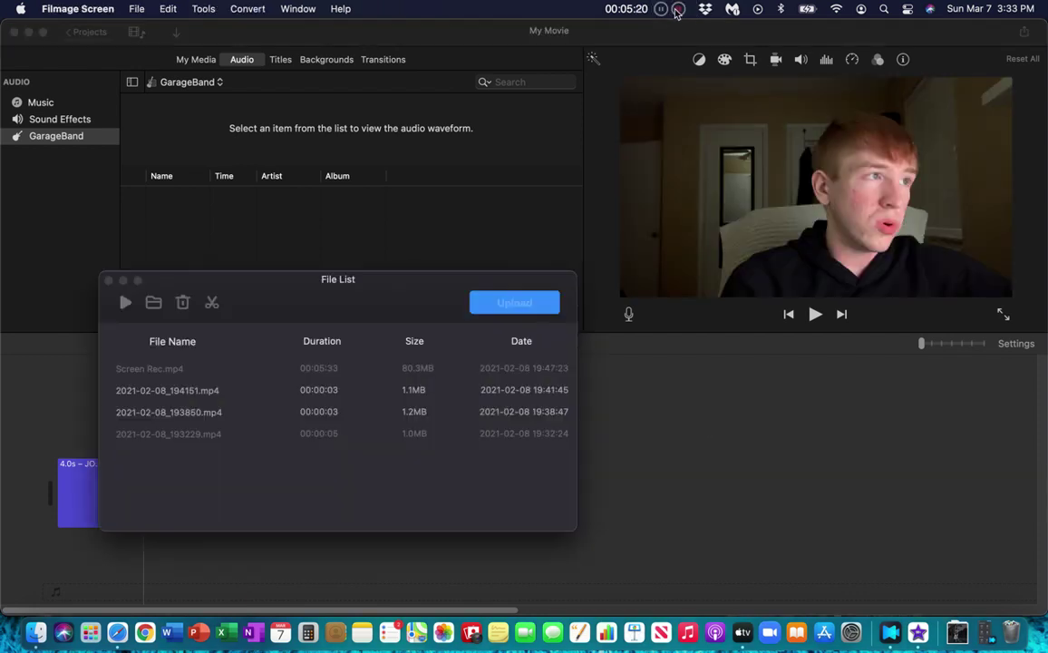